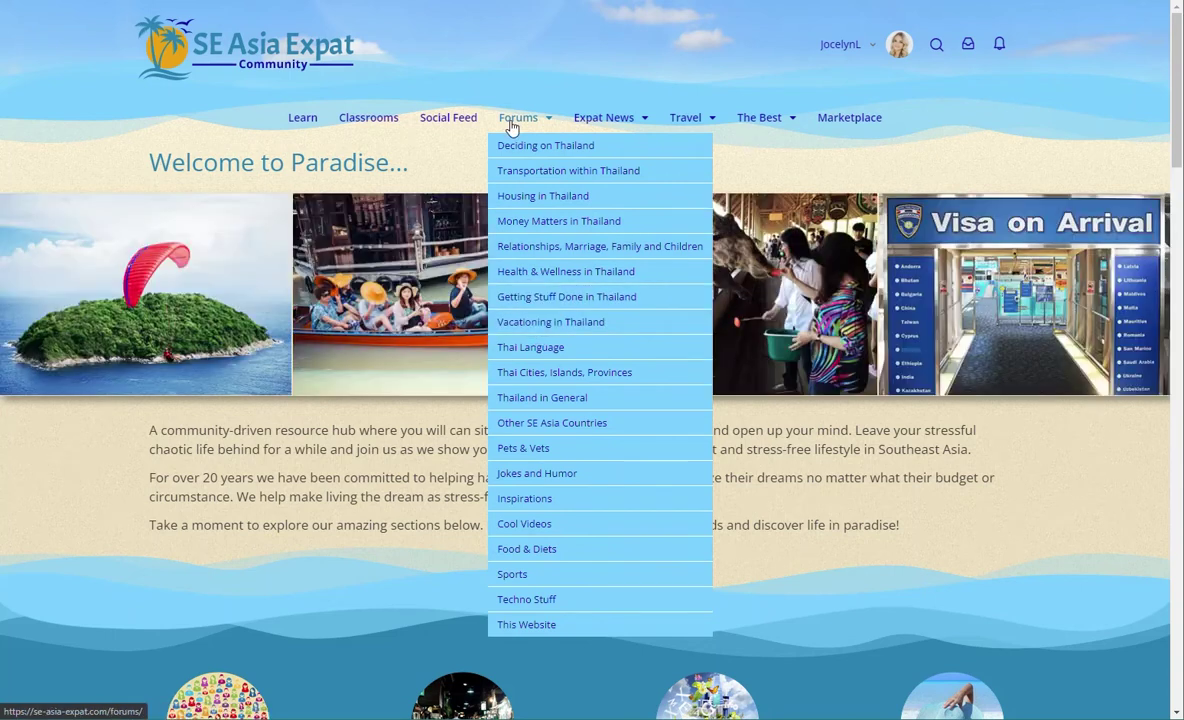
Step: Open Forum Topics, then read the Forum Netiquette discussion in Forum Rules and Netiquette
{"action": "left_click", "coordinate": [512, 122]}
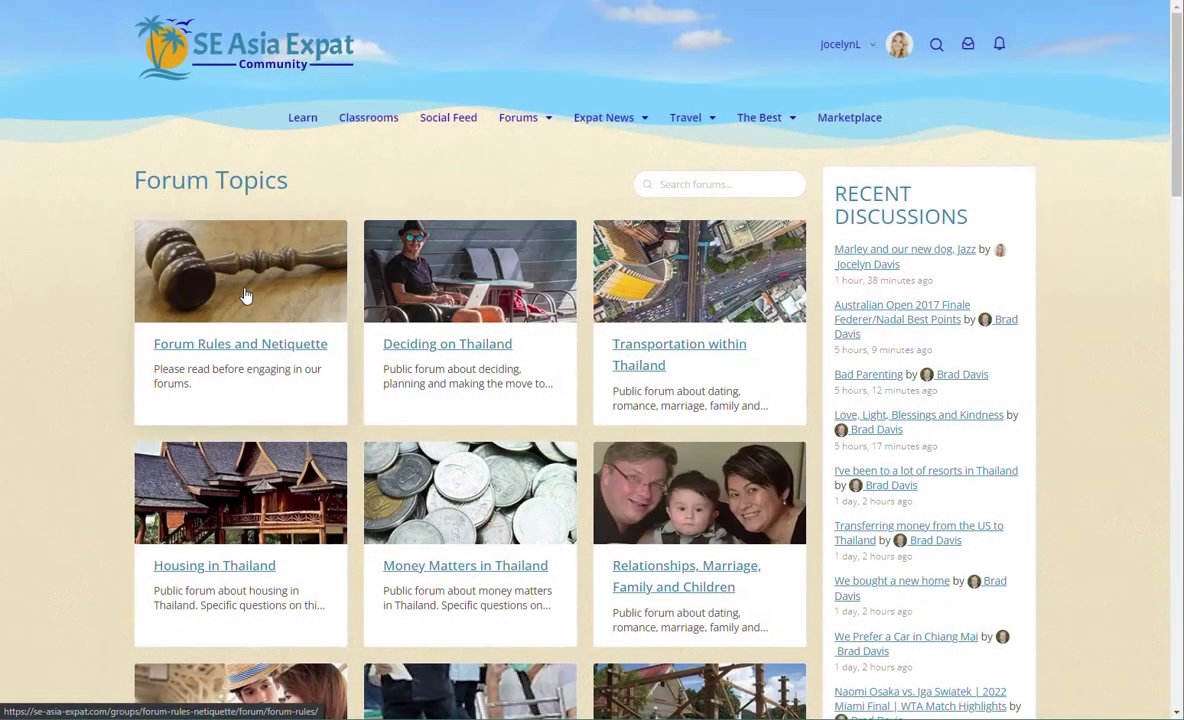
{"action": "left_click", "coordinate": [248, 251]}
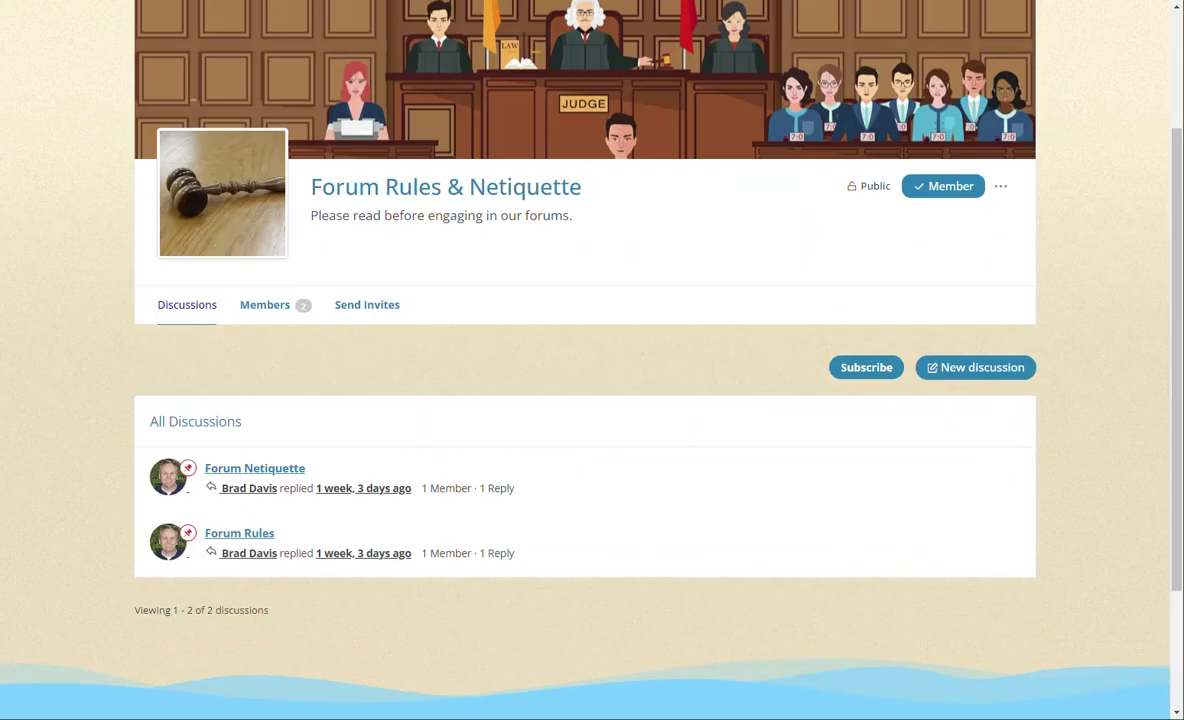
{"action": "left_click", "coordinate": [285, 472]}
{"action": "scroll", "coordinate": [540, 401], "scroll_direction": "down", "scroll_amount": 2}
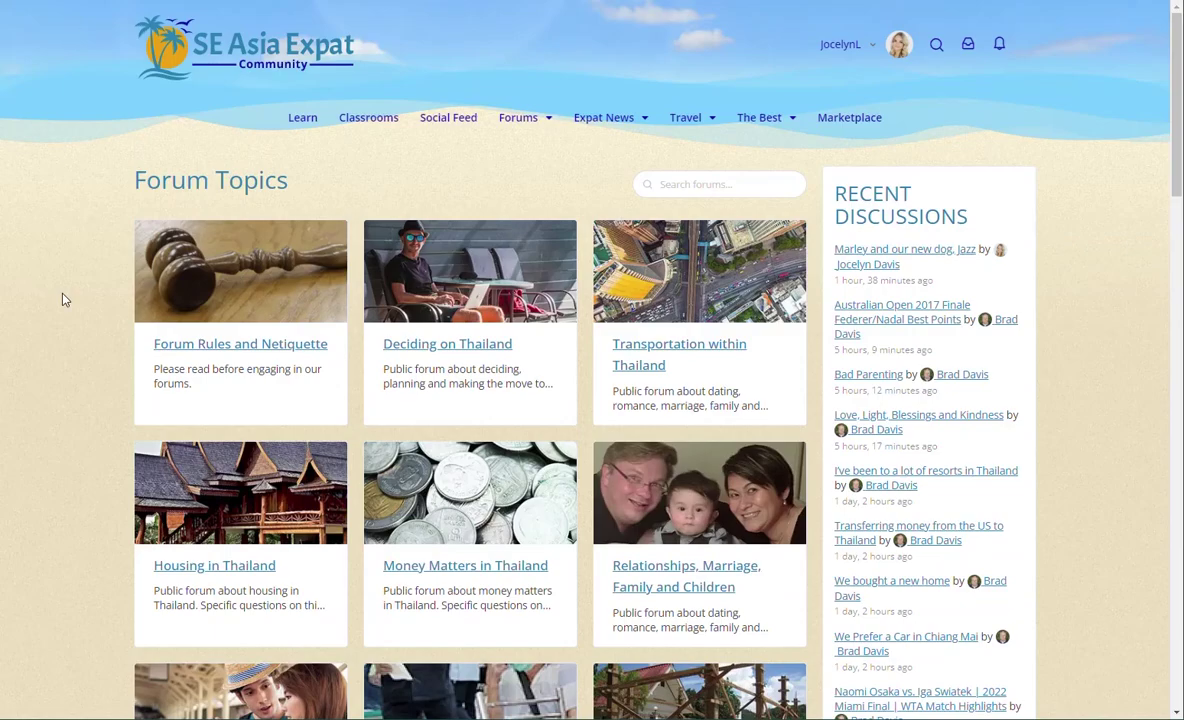
Step: Open a member's profile from the members list and start a private message to them
{"action": "mouse_move", "coordinate": [1176, 160]}
{"action": "left_mouse_down"}
{"action": "mouse_move", "coordinate": [1176, 224]}
{"action": "mouse_move", "coordinate": [1176, 160]}
{"action": "left_mouse_up"}
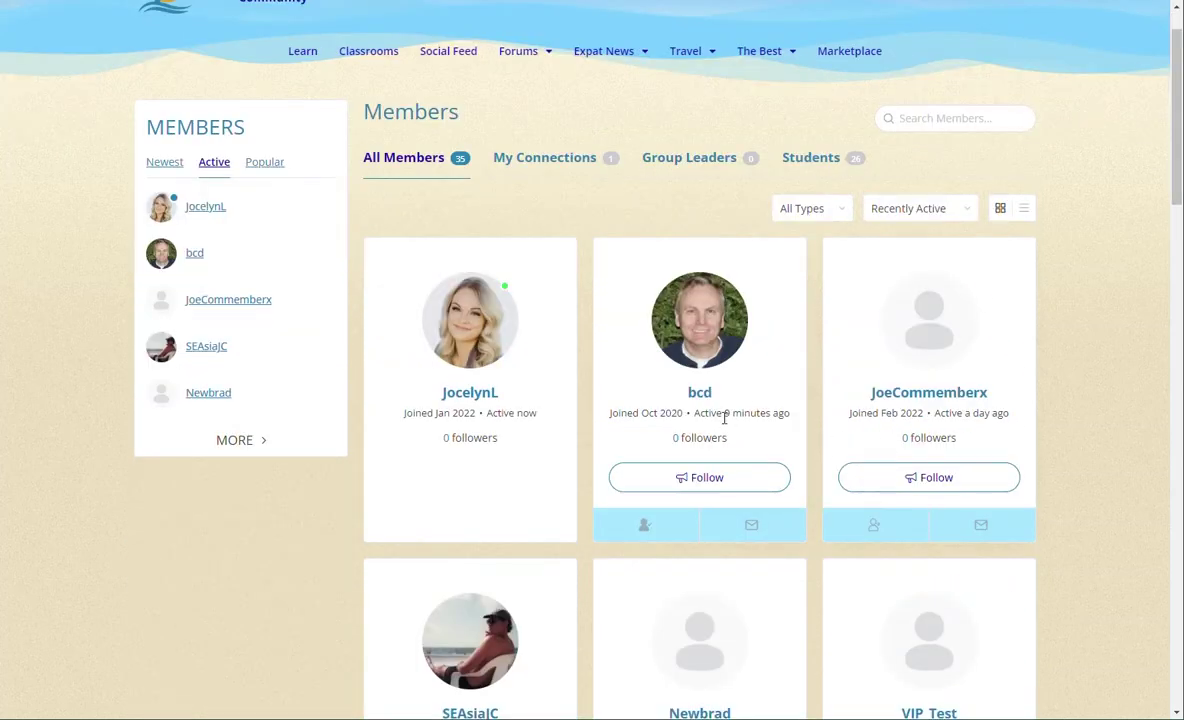
{"action": "left_click", "coordinate": [700, 392]}
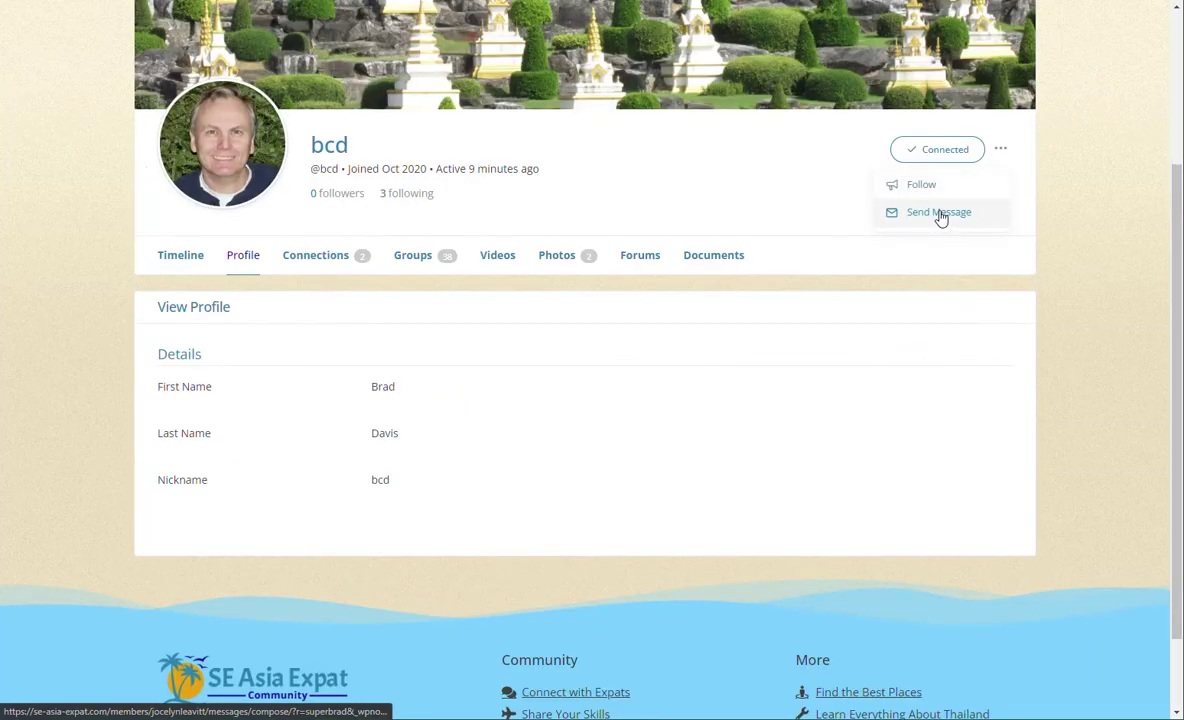
{"action": "left_click", "coordinate": [938, 213]}
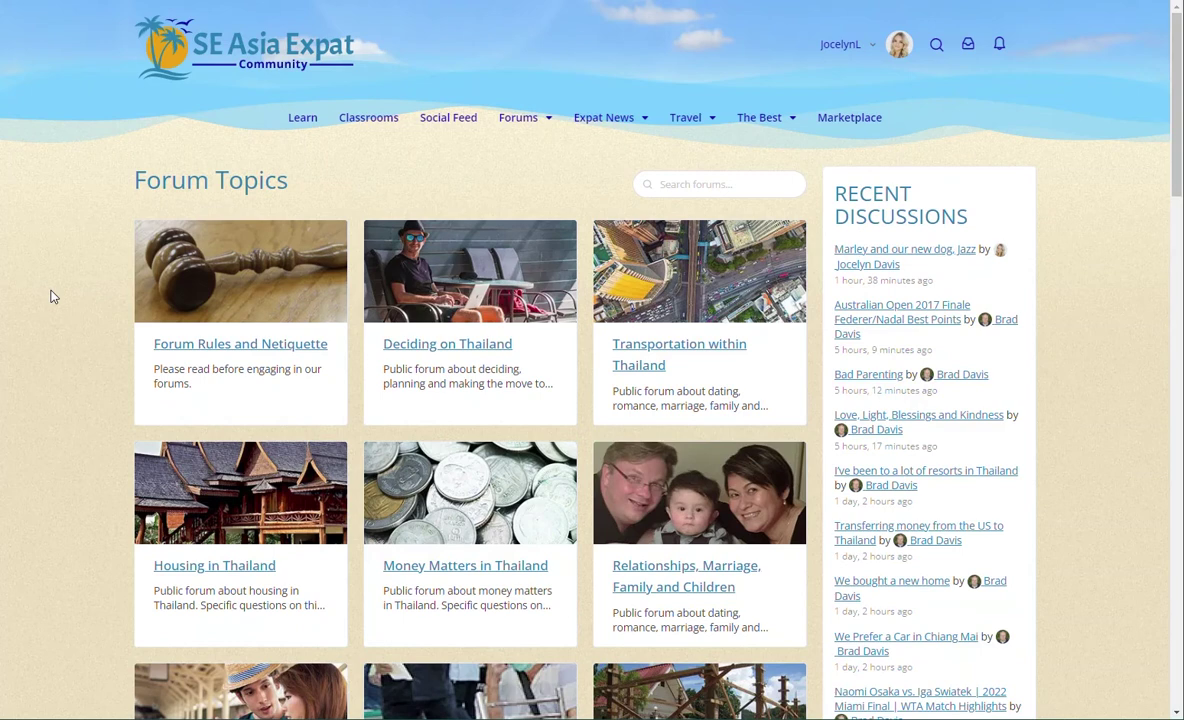
Step: Scroll the Forum Topics page to the Private: Finances, Taxes and Money Matters While Living Abroad card
{"action": "scroll", "coordinate": [1158, 246], "scroll_direction": "down", "scroll_amount": 8}
{"action": "scroll", "coordinate": [1150, 323], "scroll_direction": "down", "scroll_amount": 5}
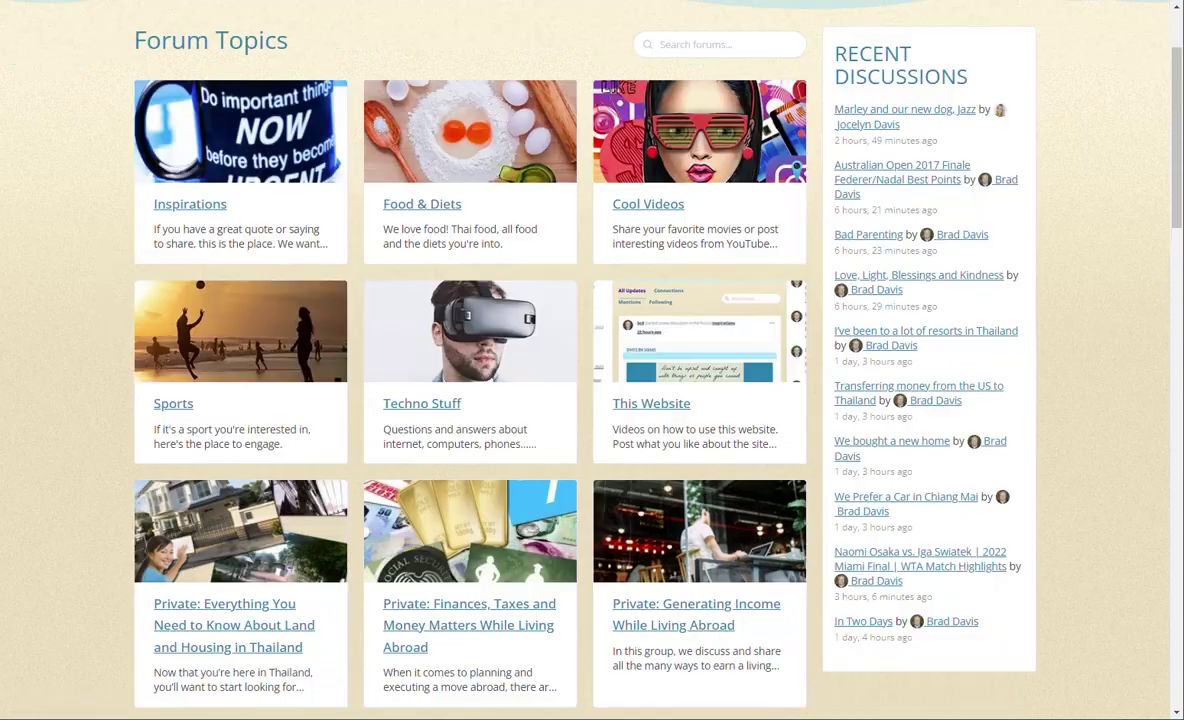
{"action": "scroll", "coordinate": [73, 543], "scroll_direction": "down", "scroll_amount": 3}
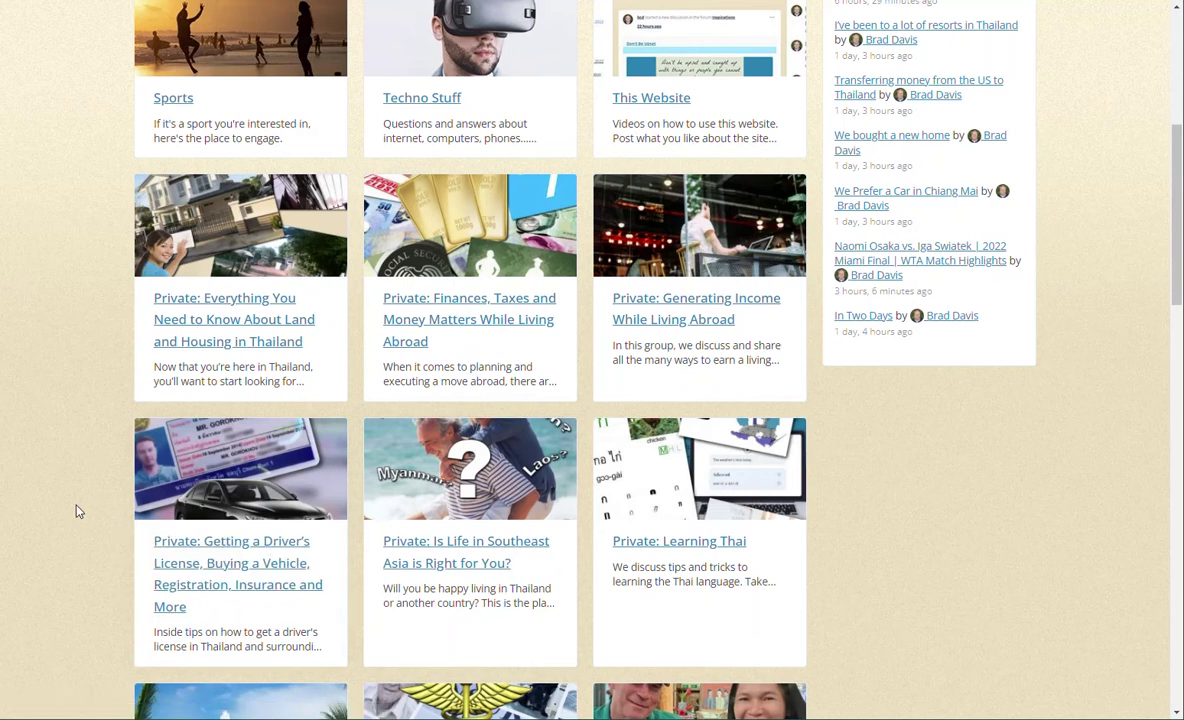
{"action": "scroll", "coordinate": [71, 510], "scroll_direction": "up", "scroll_amount": 2}
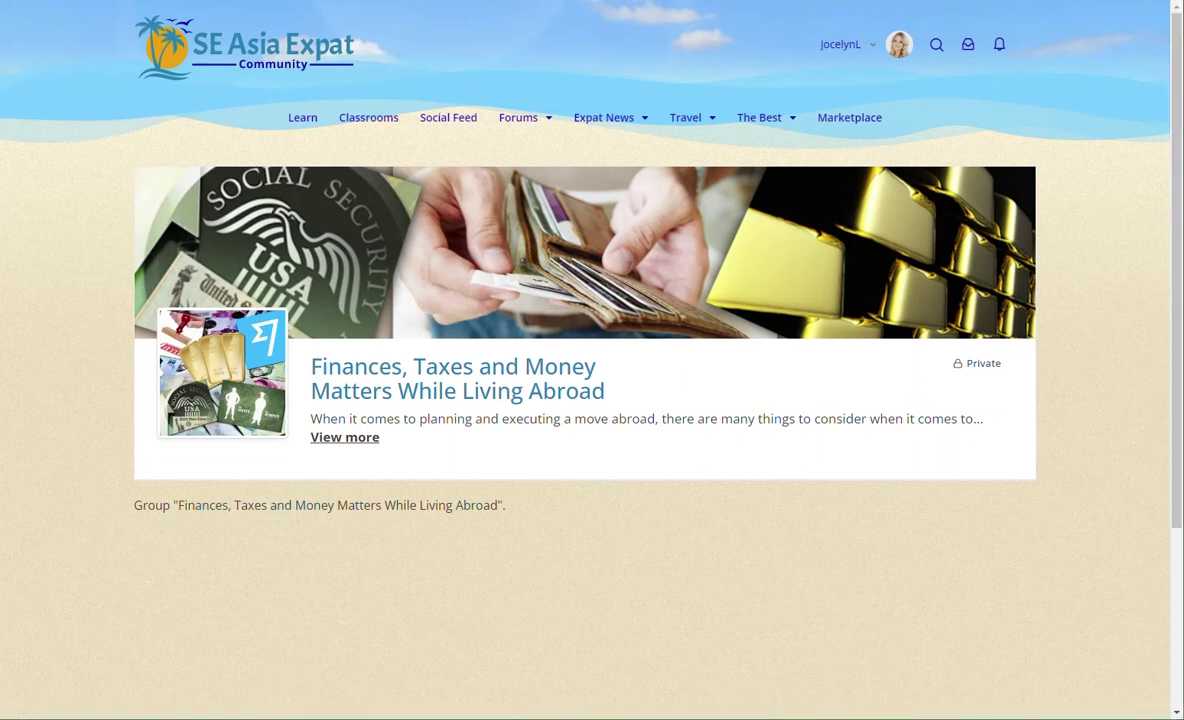
Step: Read the finance group's full description, close it, and head back to Forum Topics
{"action": "scroll", "coordinate": [1155, 280], "scroll_direction": "down", "scroll_amount": 7}
{"action": "key", "text": "alt+Left"}
{"action": "left_click", "coordinate": [357, 443]}
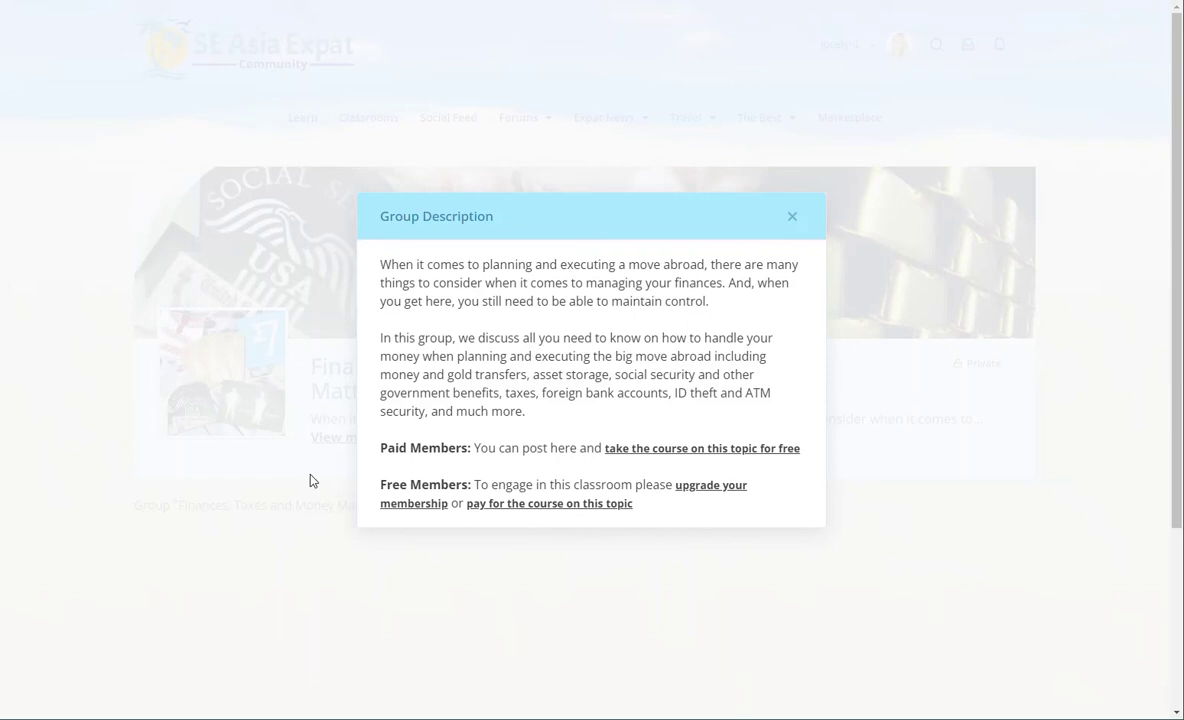
{"action": "left_click", "coordinate": [790, 217]}
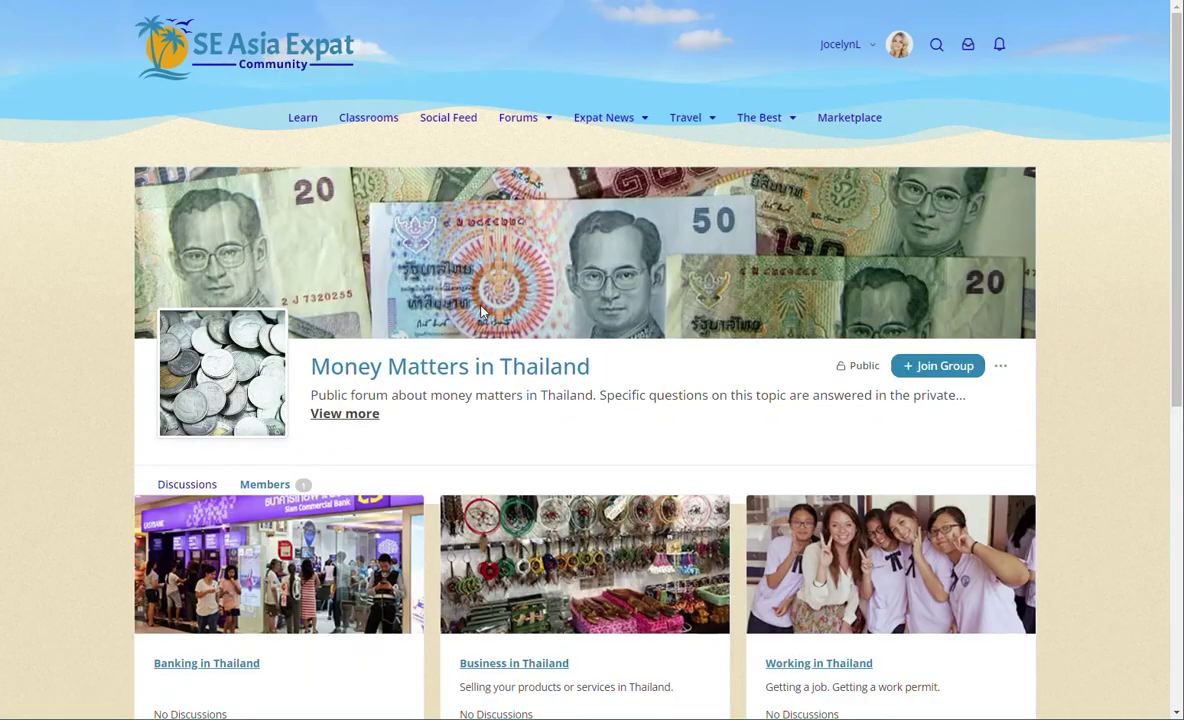
{"action": "scroll", "coordinate": [1073, 362], "scroll_direction": "down", "scroll_amount": 2}
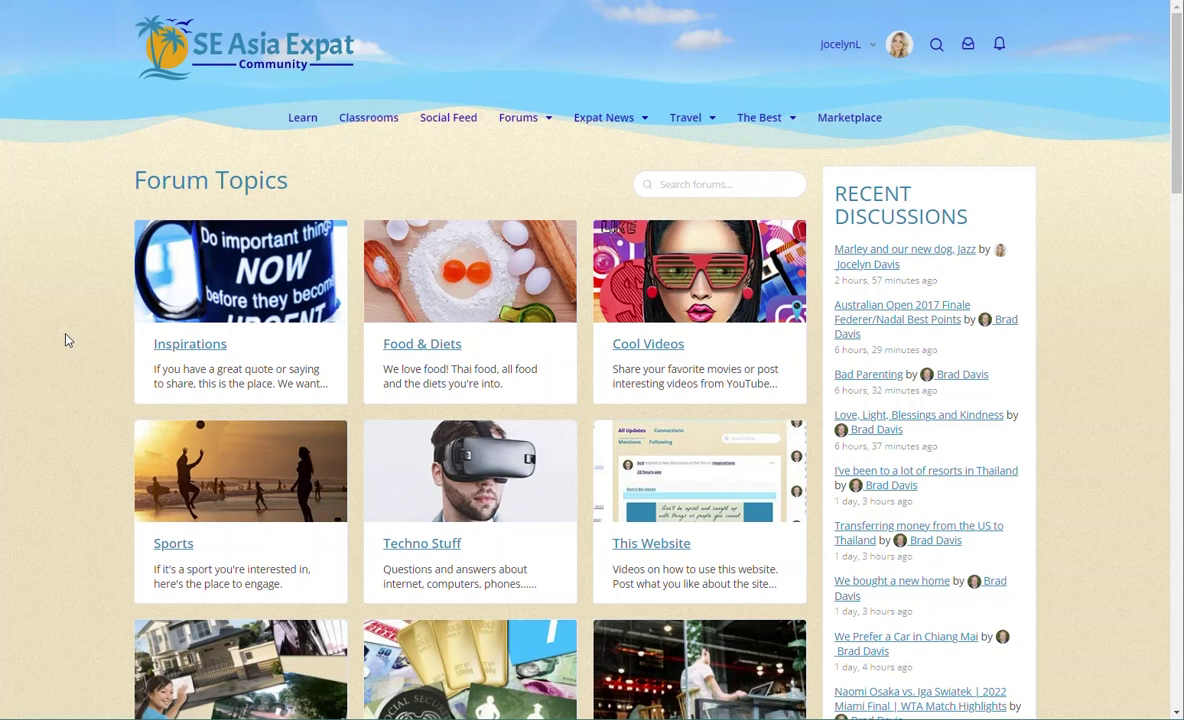
Step: Open the Sports group and its Tennis topics
{"action": "scroll", "coordinate": [66, 341], "scroll_direction": "down", "scroll_amount": 2}
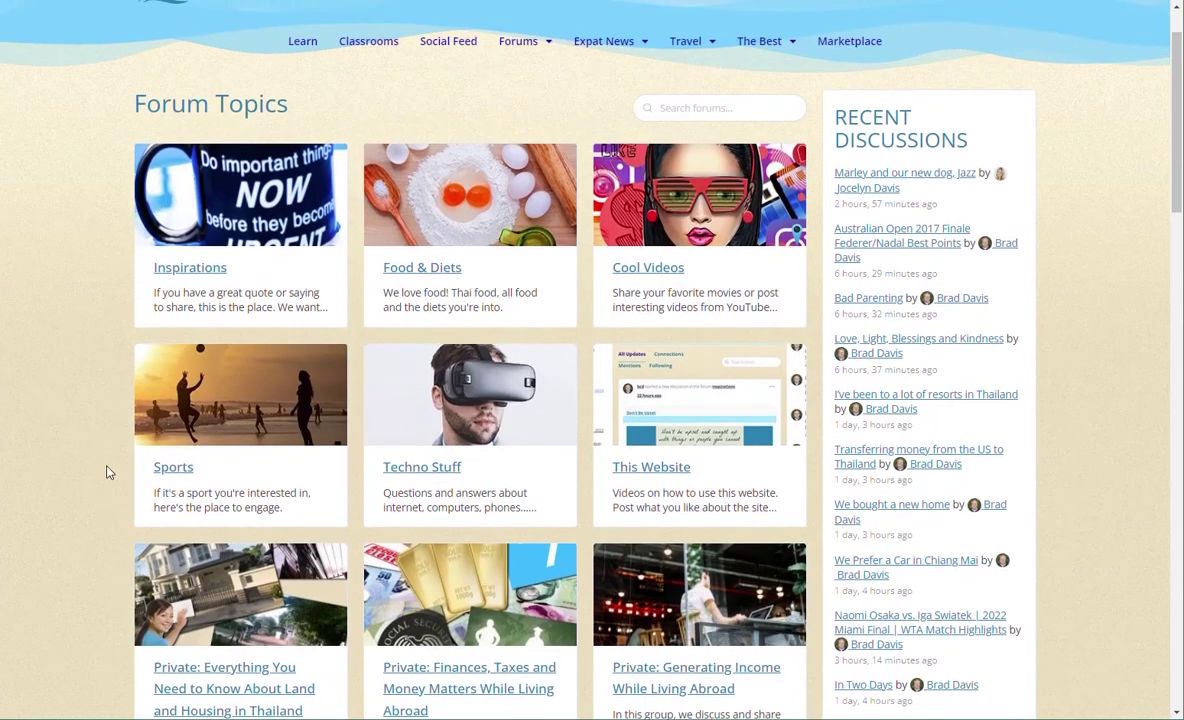
{"action": "left_click", "coordinate": [168, 468]}
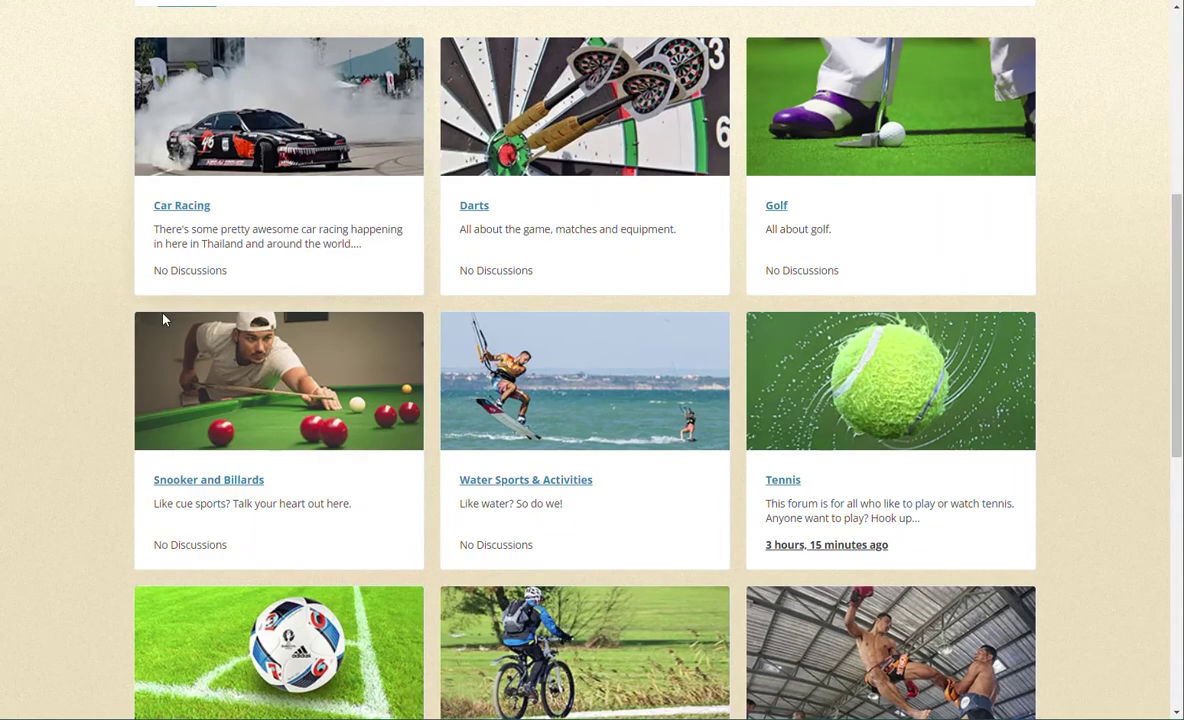
{"action": "left_click_drag", "start_coordinate": [1174, 320], "coordinate": [1174, 170]}
{"action": "scroll", "coordinate": [847, 300], "scroll_direction": "down", "scroll_amount": 6}
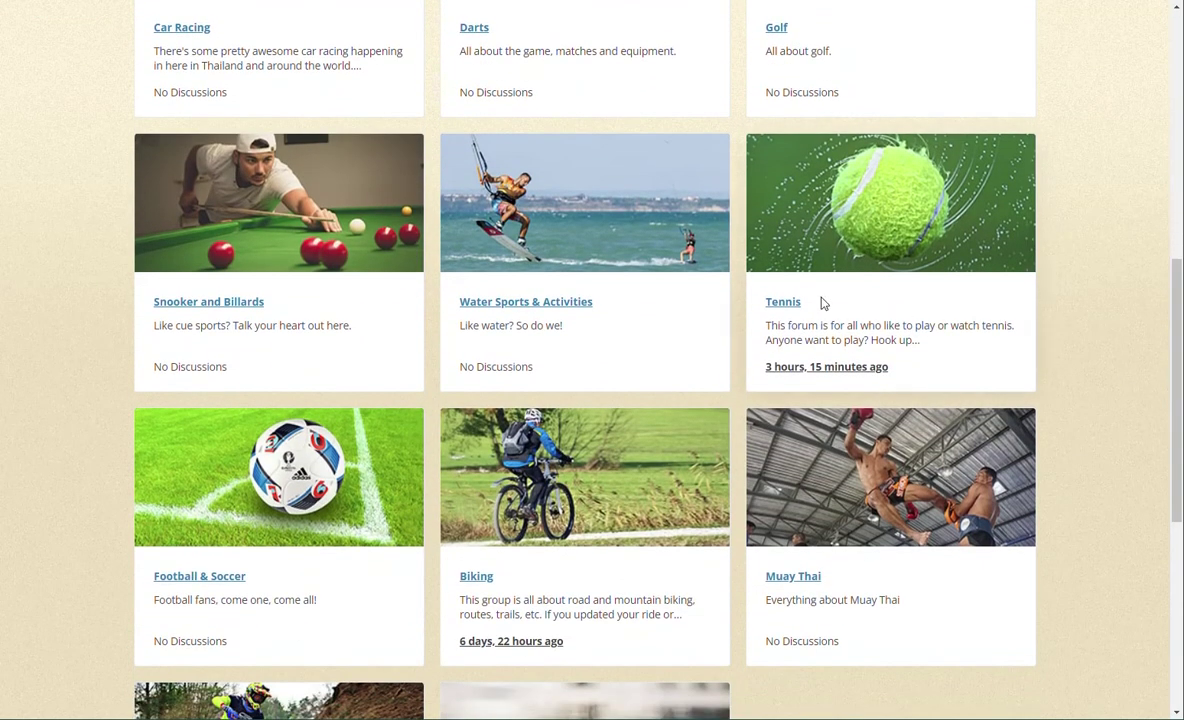
{"action": "left_click", "coordinate": [786, 302]}
{"action": "scroll", "coordinate": [1031, 333], "scroll_direction": "up", "scroll_amount": 1}
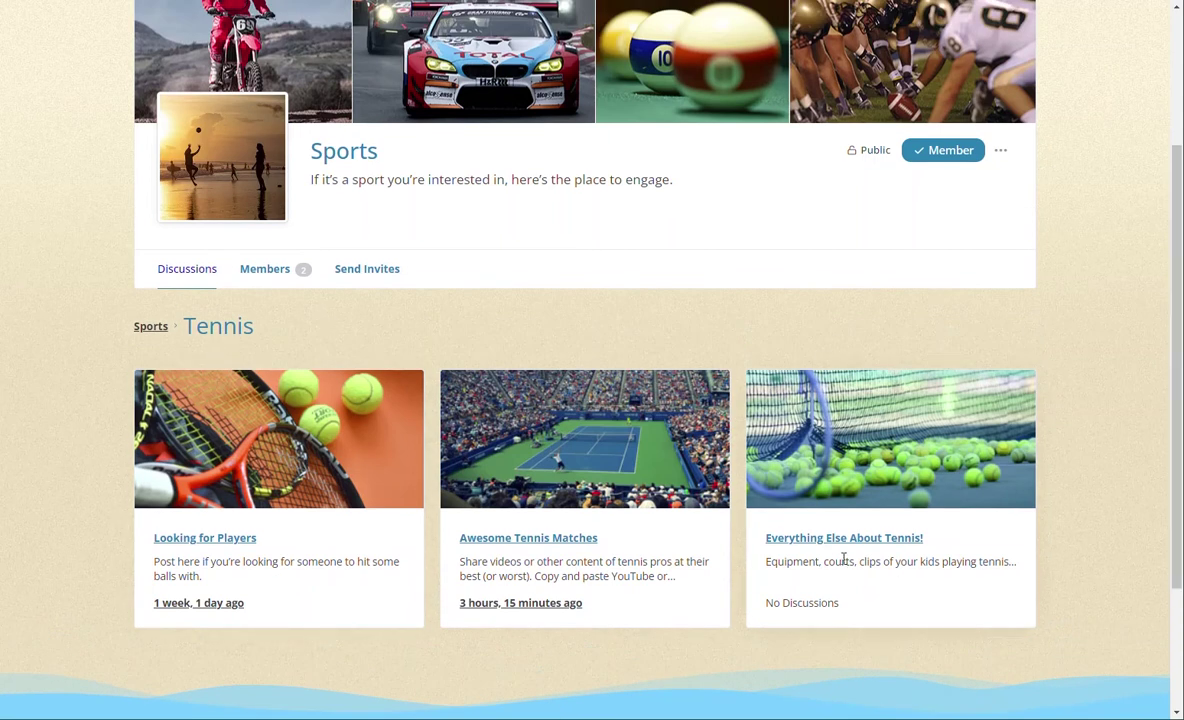
Step: Open Awesome Tennis Matches and the Pete Sampras vs Andre Agassi US Open 1995 Final discussion
{"action": "left_click", "coordinate": [585, 540]}
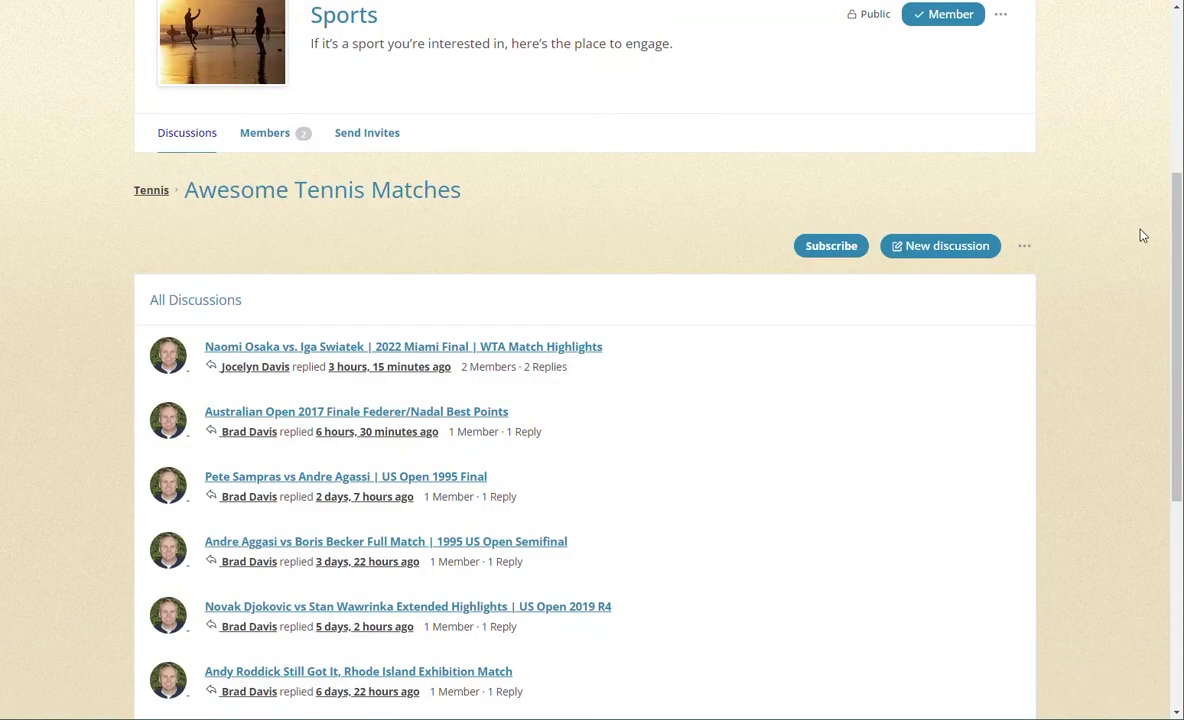
{"action": "scroll", "coordinate": [1090, 300], "scroll_direction": "down", "scroll_amount": 2}
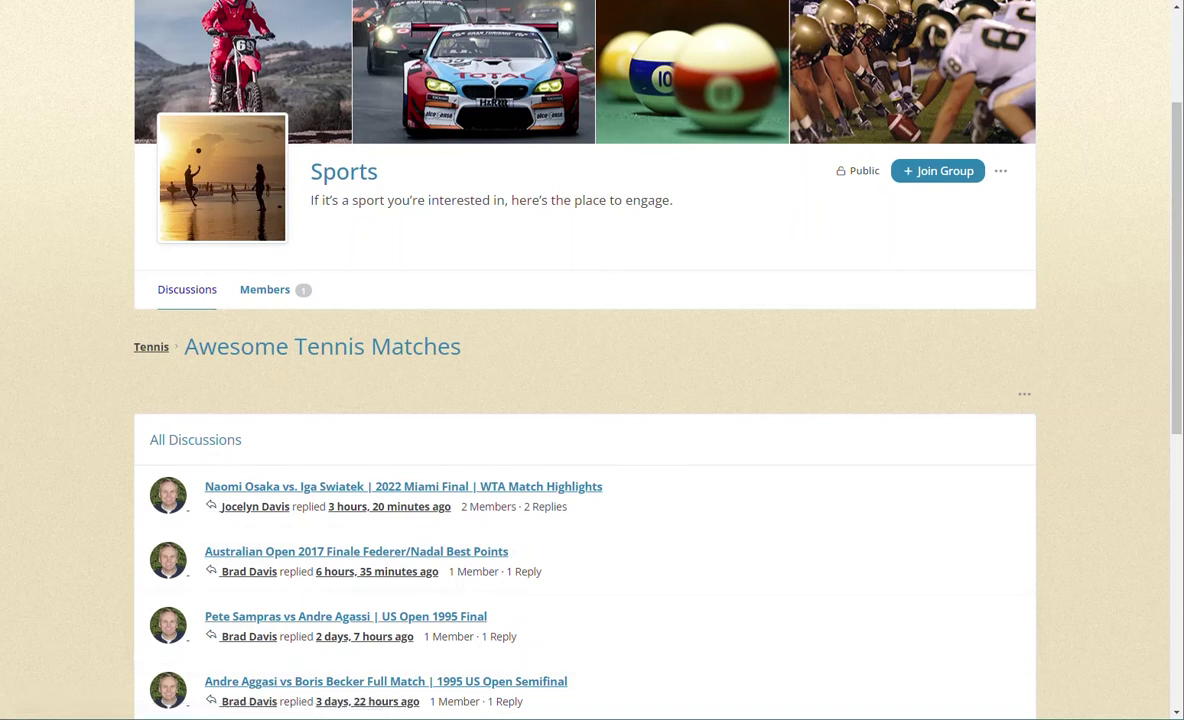
{"action": "scroll", "coordinate": [1174, 332], "scroll_direction": "down", "scroll_amount": 2}
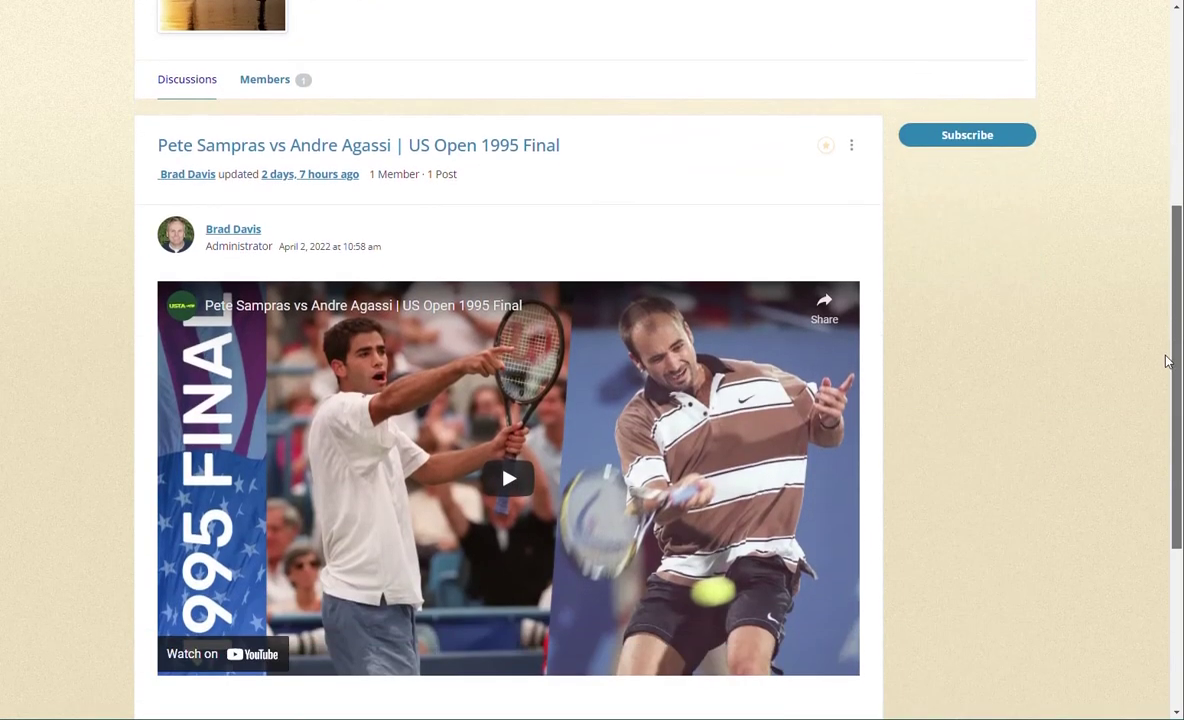
{"action": "scroll", "coordinate": [1174, 332], "scroll_direction": "up", "scroll_amount": 1}
{"action": "scroll", "coordinate": [1174, 332], "scroll_direction": "up", "scroll_amount": 1}
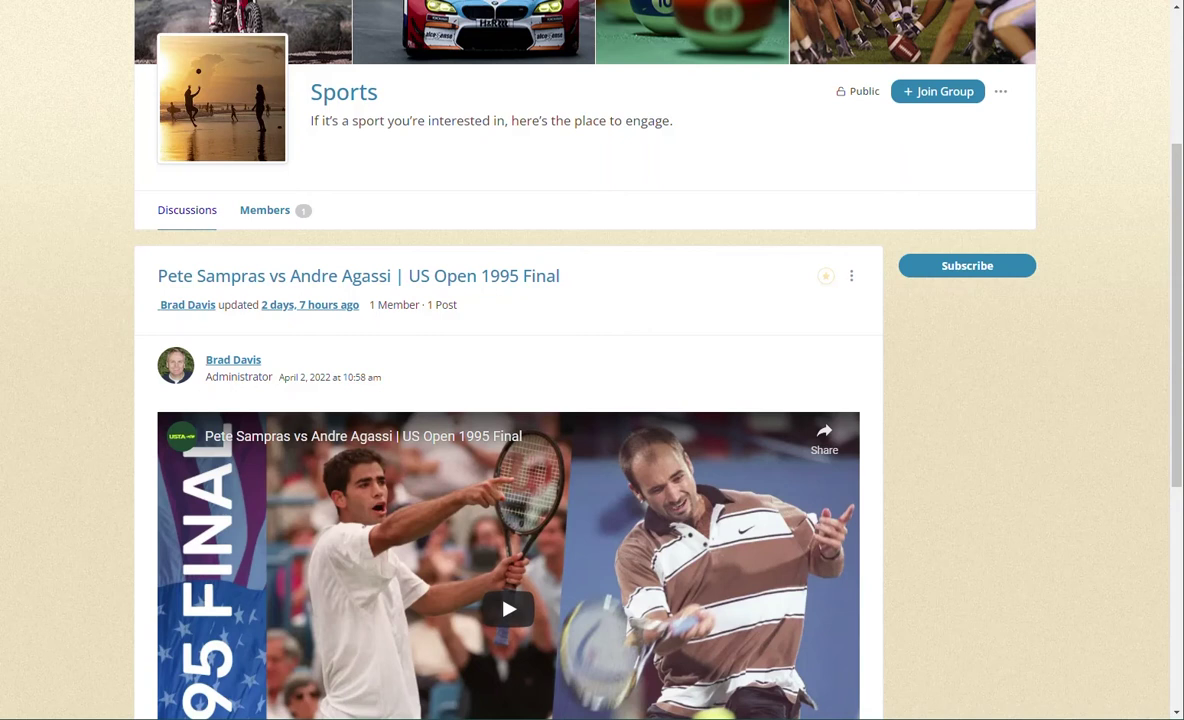
{"action": "scroll", "coordinate": [1166, 373], "scroll_direction": "down", "scroll_amount": 2}
{"action": "scroll", "coordinate": [1166, 372], "scroll_direction": "up", "scroll_amount": 2}
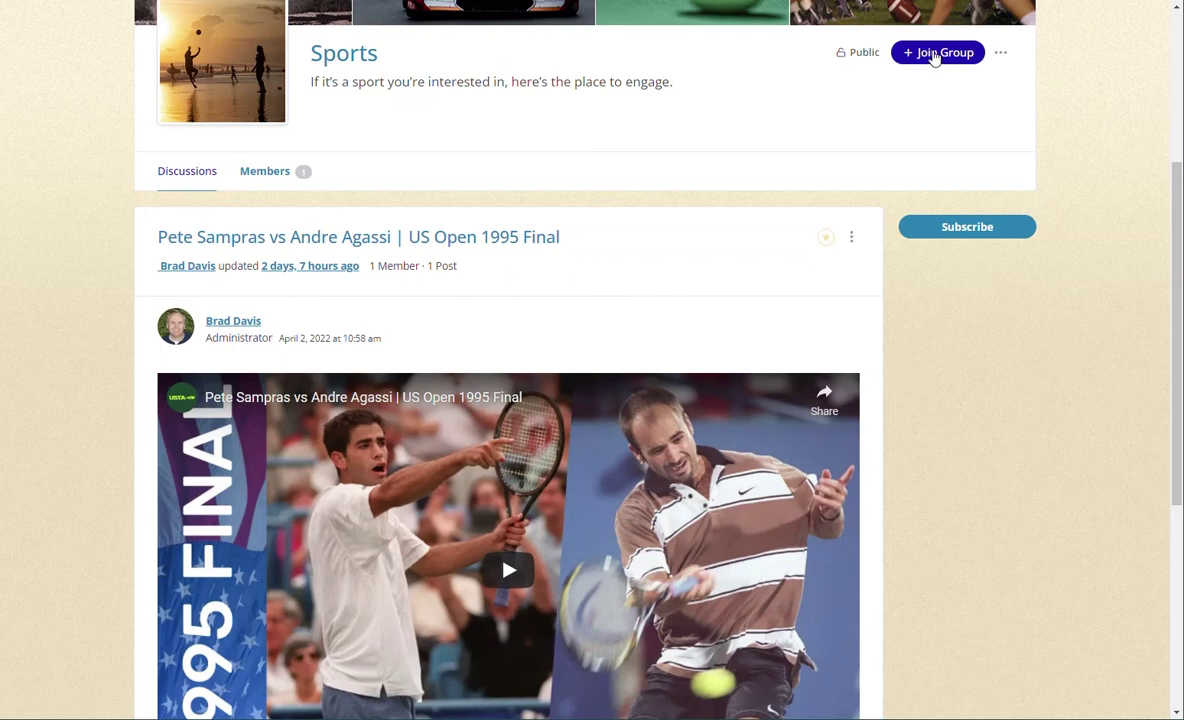
Step: Join the Sports group, discard a started reply, and favourite the Sampras vs Agassi discussion
{"action": "left_click", "coordinate": [941, 60]}
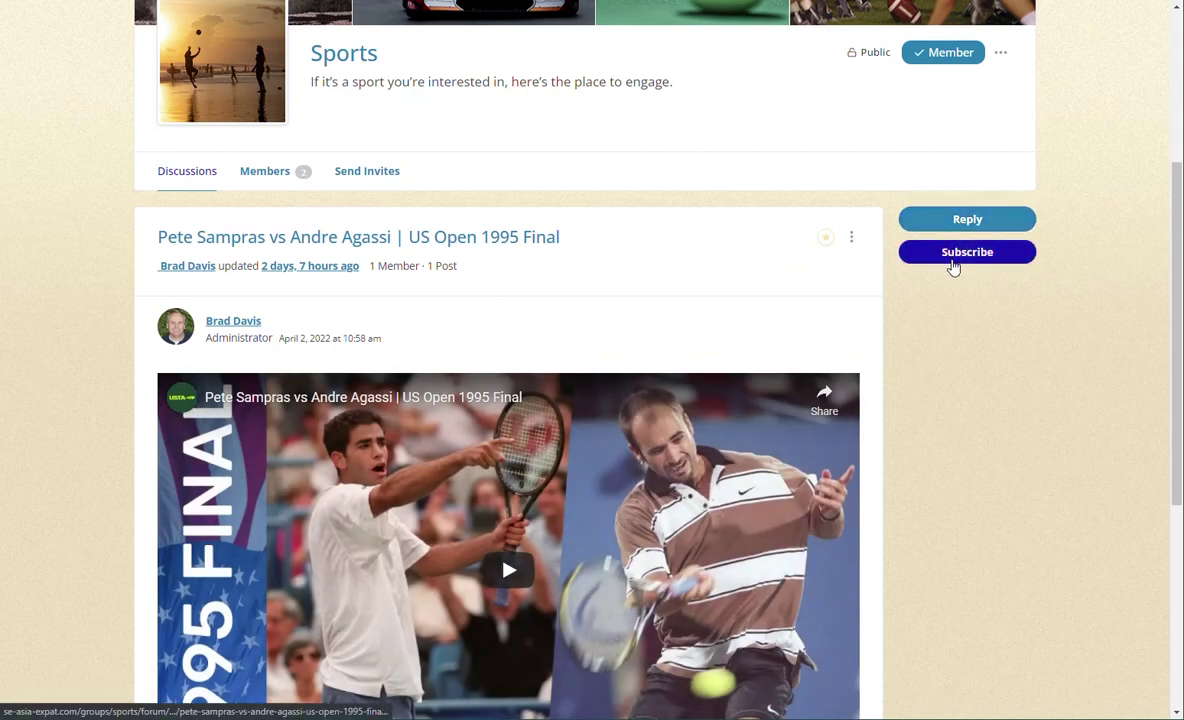
{"action": "scroll", "coordinate": [930, 367], "scroll_direction": "down", "scroll_amount": 1}
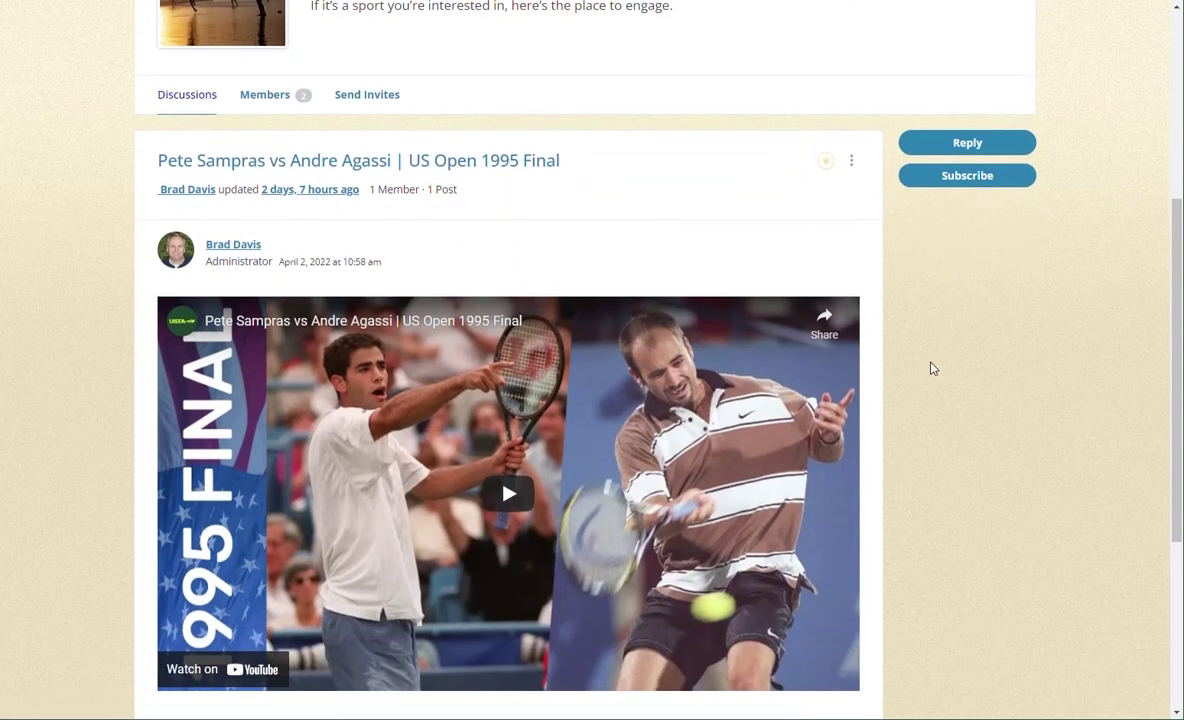
{"action": "left_click", "coordinate": [967, 144]}
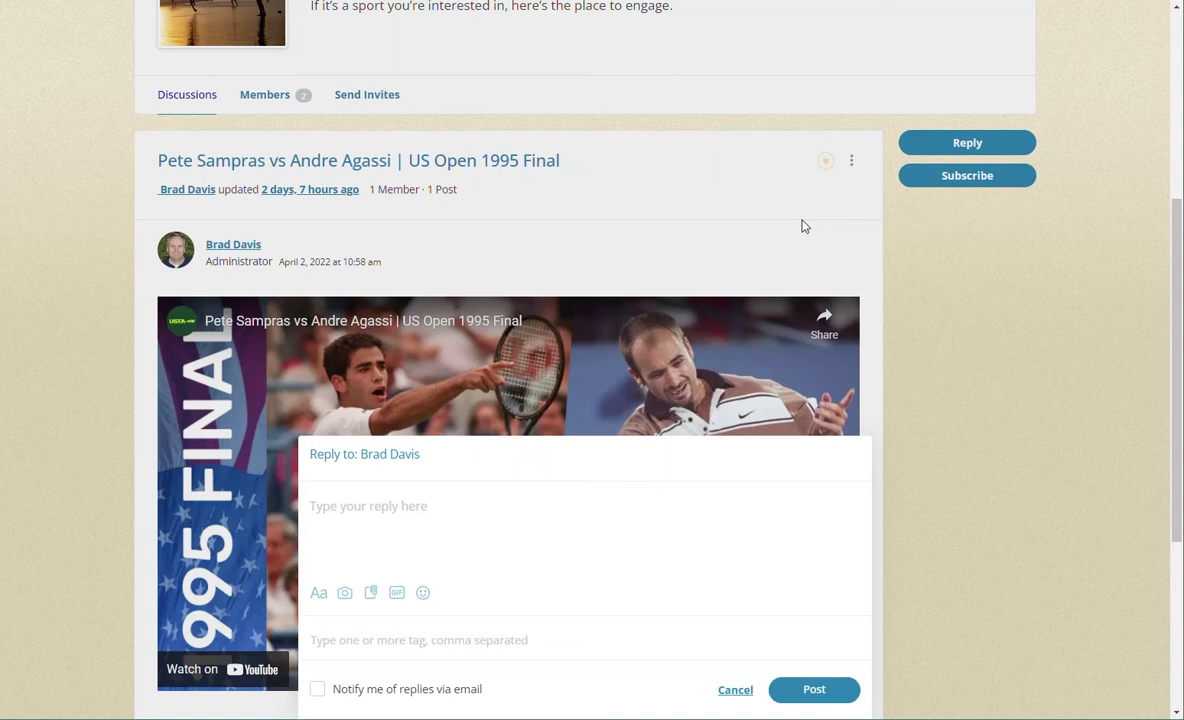
{"action": "left_click", "coordinate": [827, 167]}
{"action": "left_click", "coordinate": [829, 167]}
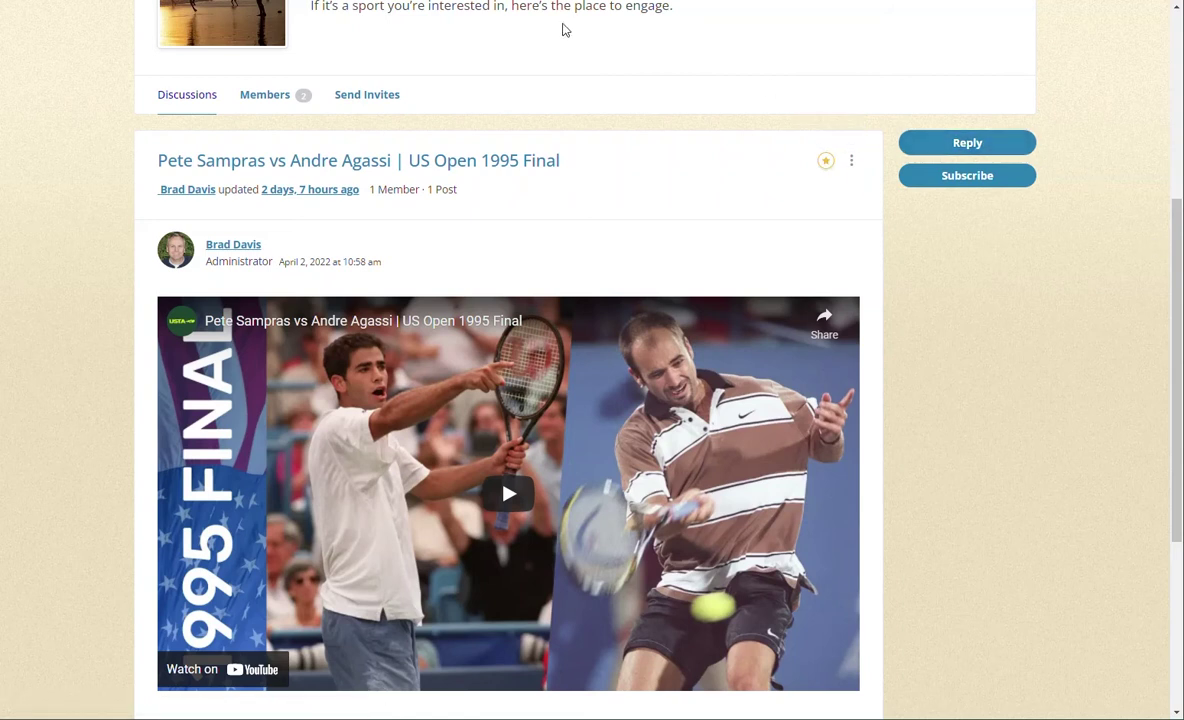
Step: Check profile Forums > My Favorites, reopen the tennis discussion and show its More Options
{"action": "scroll", "coordinate": [590, 360], "scroll_direction": "up", "scroll_amount": 4}
{"action": "left_click", "coordinate": [808, 226]}
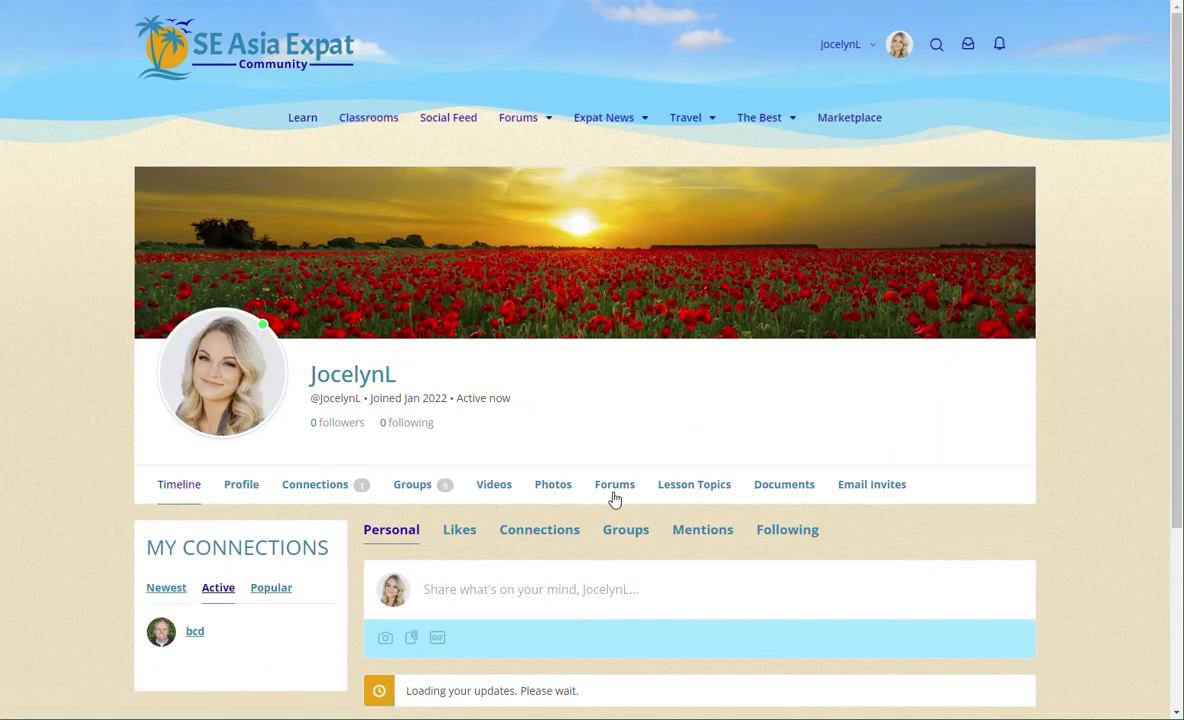
{"action": "left_click", "coordinate": [614, 490]}
{"action": "left_click", "coordinate": [392, 378]}
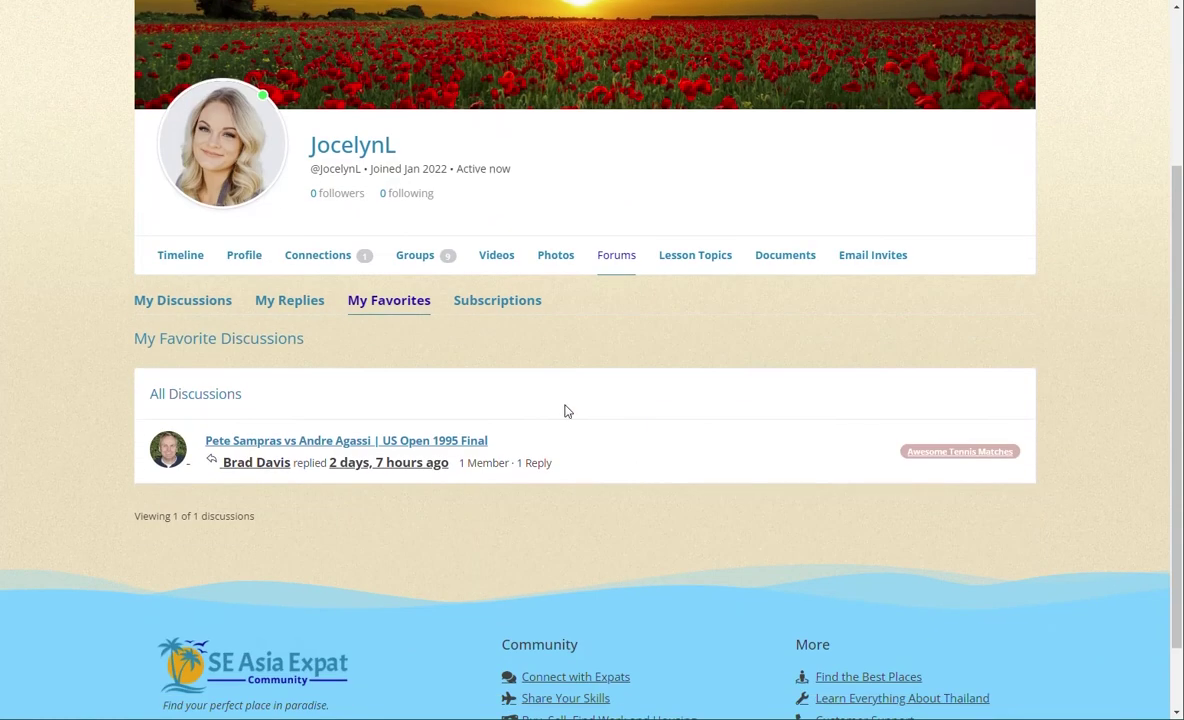
{"action": "left_click", "coordinate": [440, 440]}
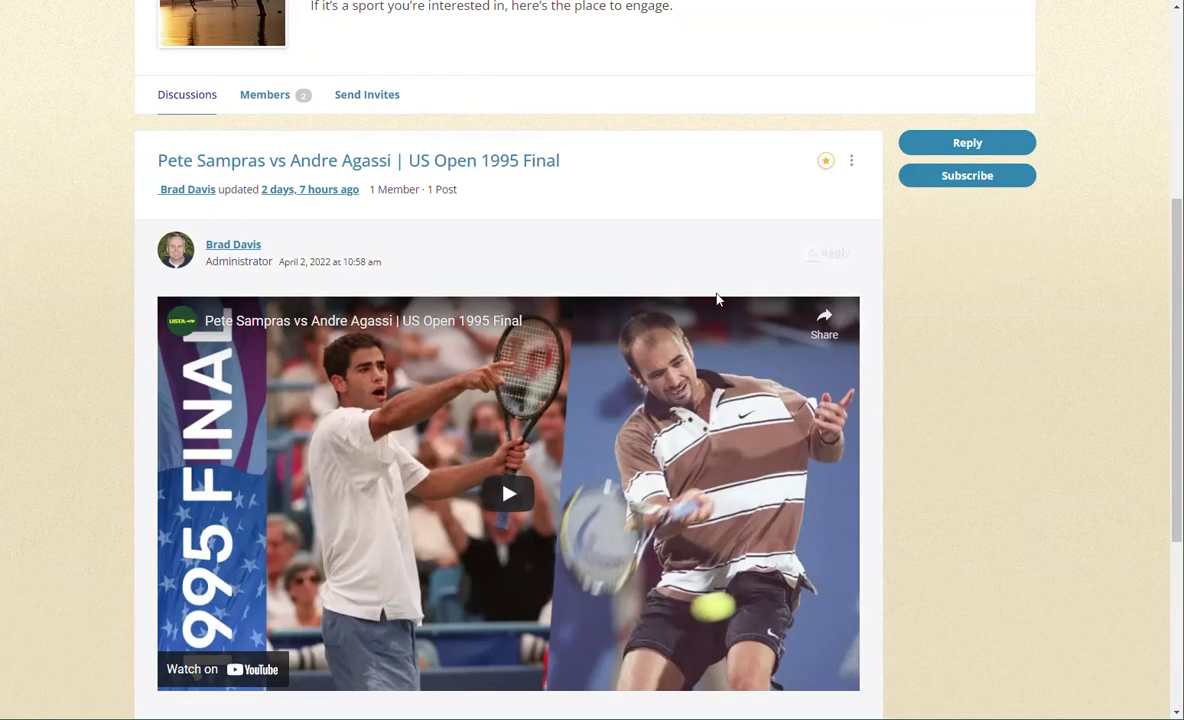
{"action": "left_click", "coordinate": [852, 164]}
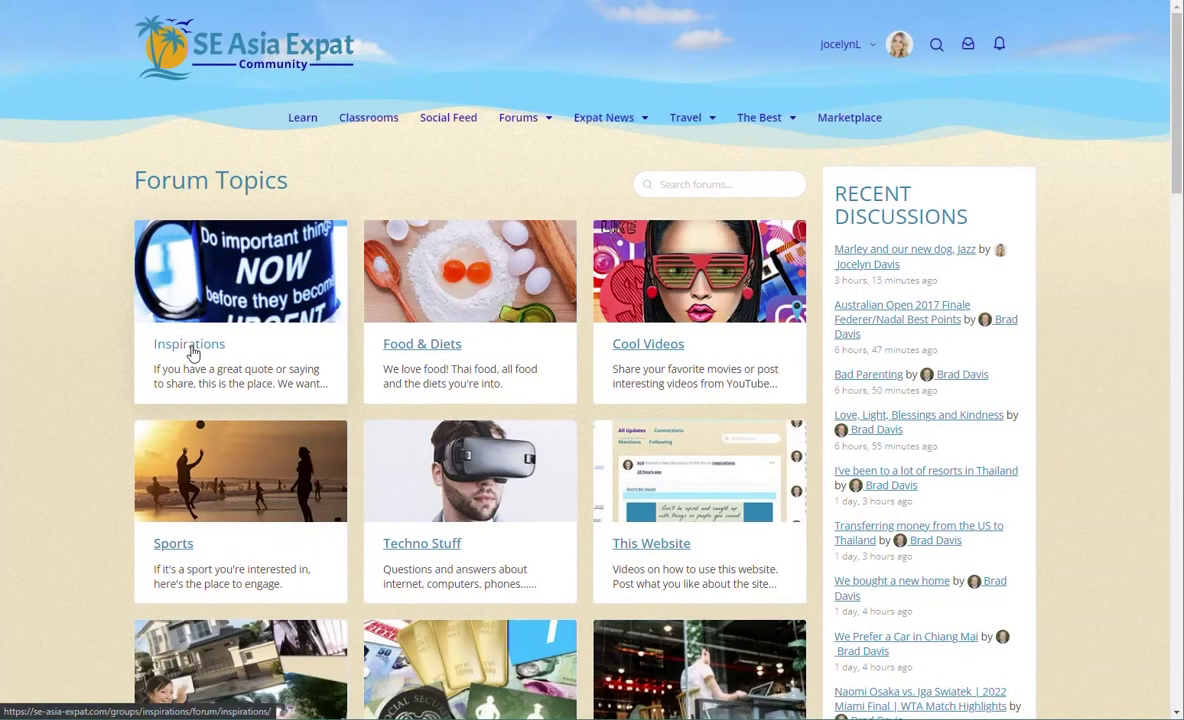
Step: Open the Inspirations group and scroll to its list of discussions
{"action": "left_click", "coordinate": [183, 343]}
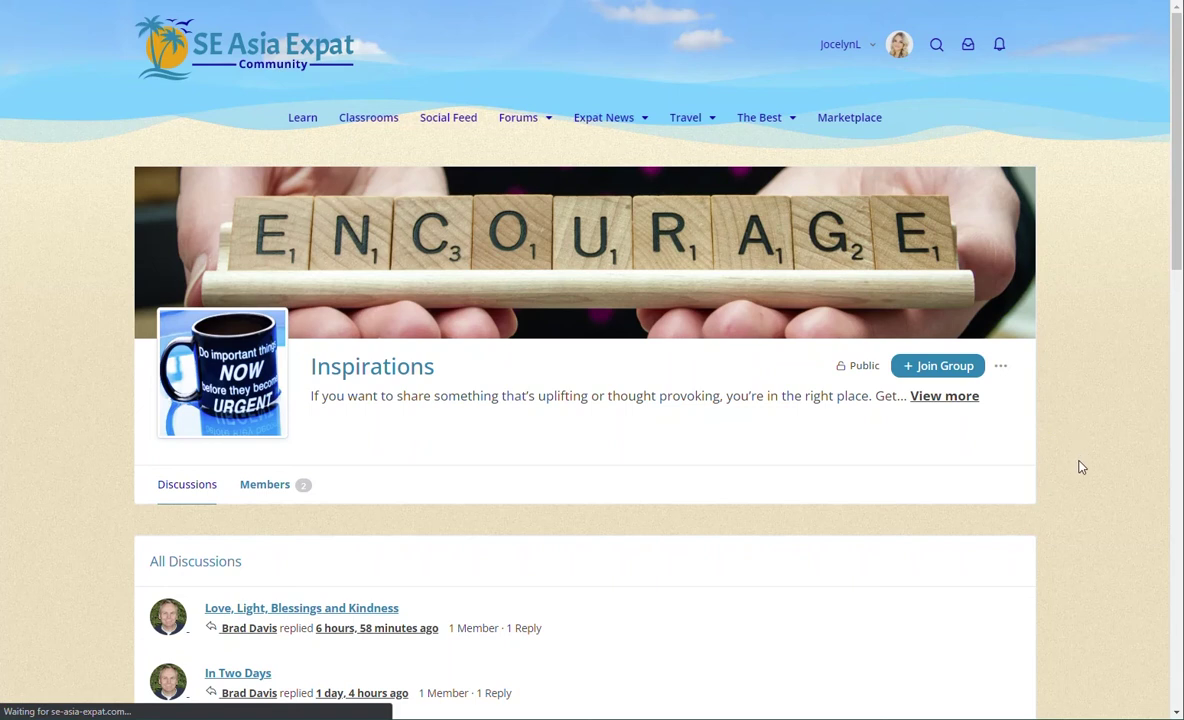
{"action": "scroll", "coordinate": [1092, 455], "scroll_direction": "down", "scroll_amount": 2}
{"action": "scroll", "coordinate": [1093, 455], "scroll_direction": "down", "scroll_amount": 2}
{"action": "scroll", "coordinate": [1177, 399], "scroll_direction": "up", "scroll_amount": 1}
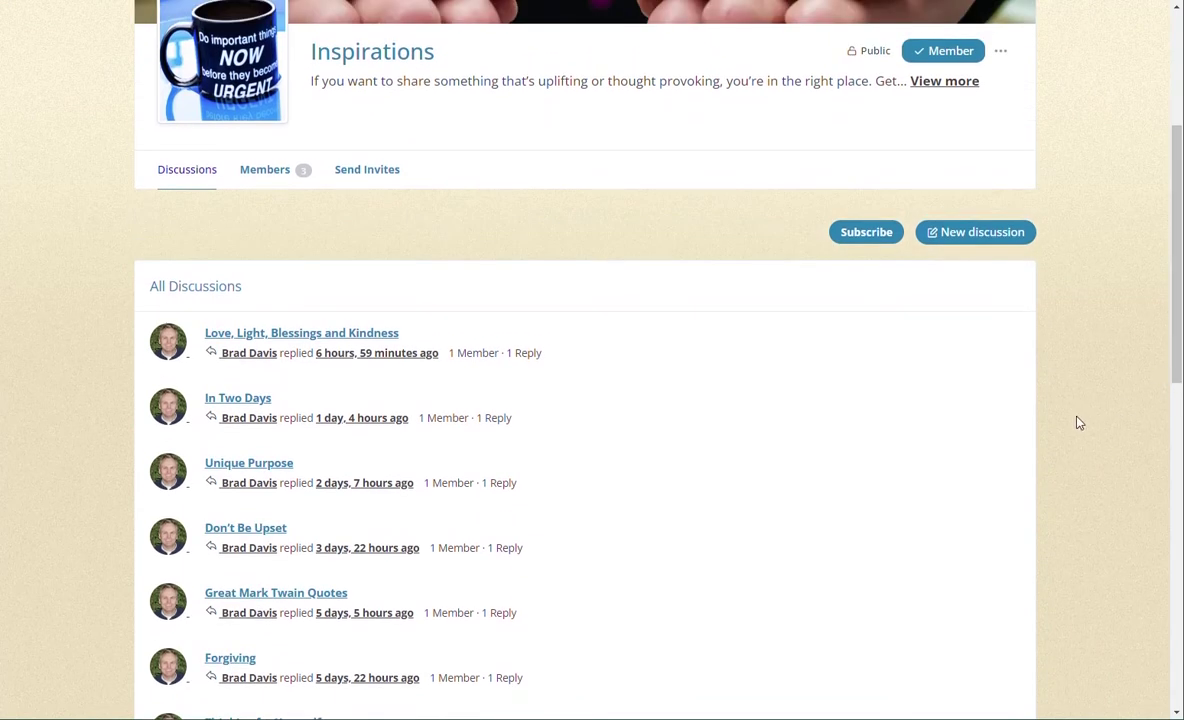
Step: Start a new Inspirations discussion and enter the title 'Irish Blessing'
{"action": "left_click", "coordinate": [978, 233]}
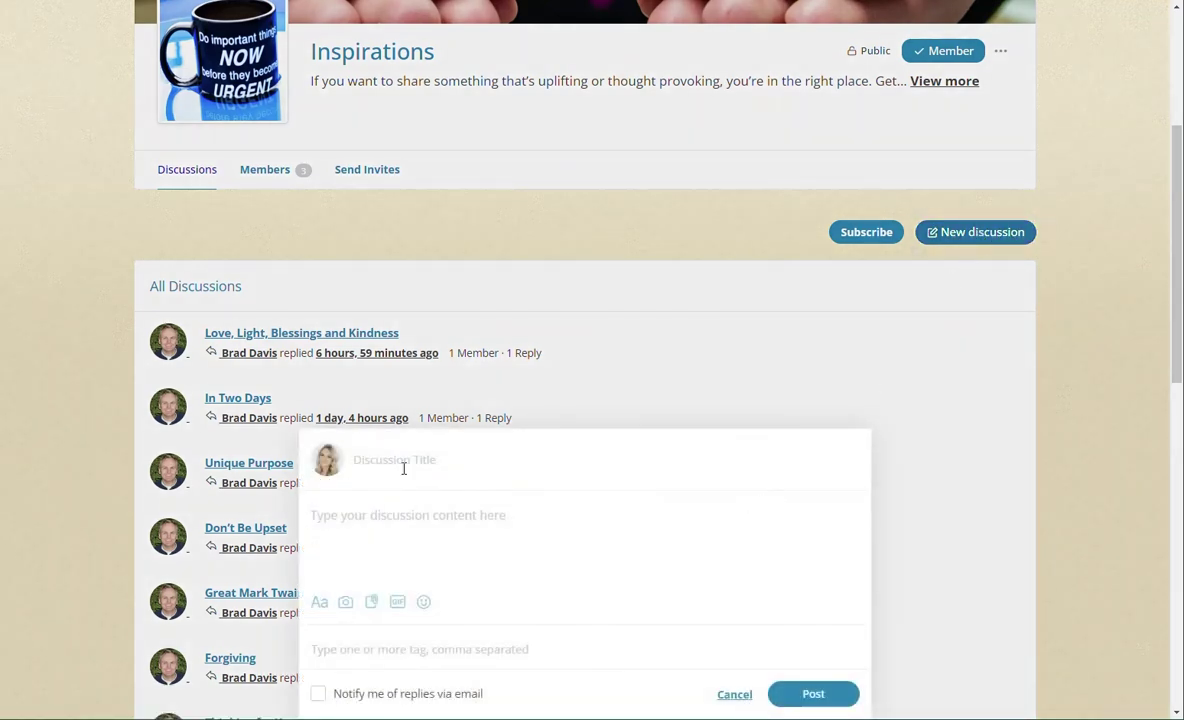
{"action": "left_click", "coordinate": [378, 461]}
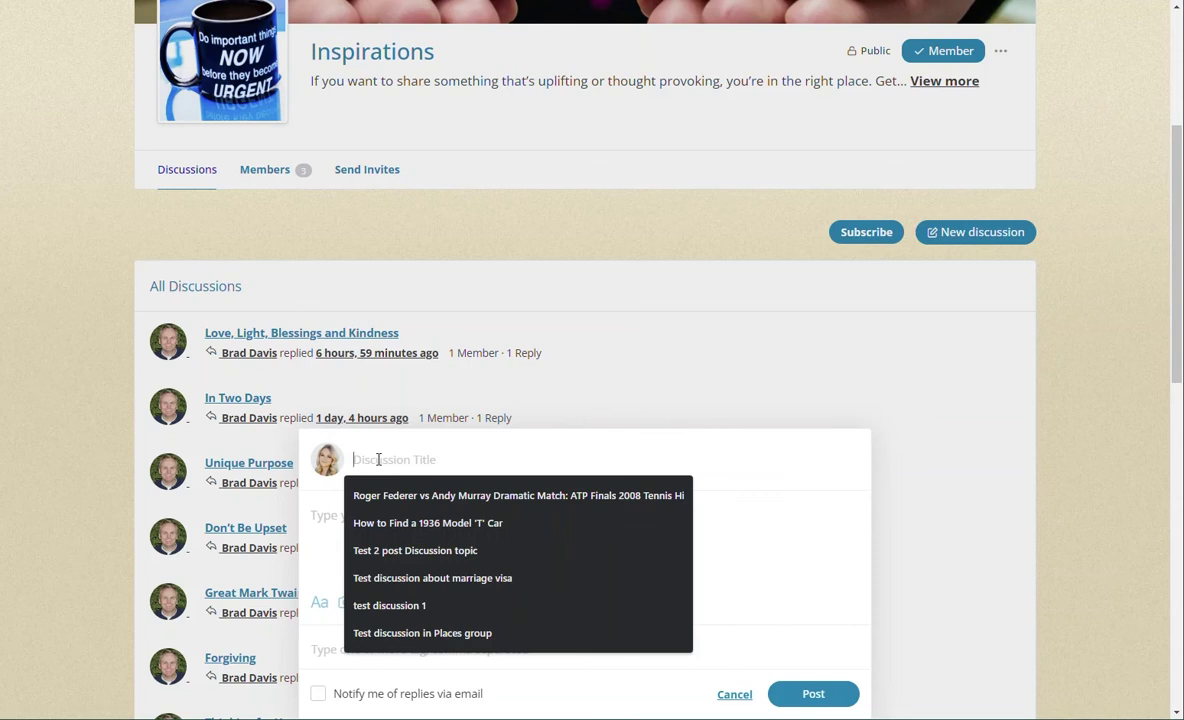
{"action": "type", "text": "Irish Blessing"}
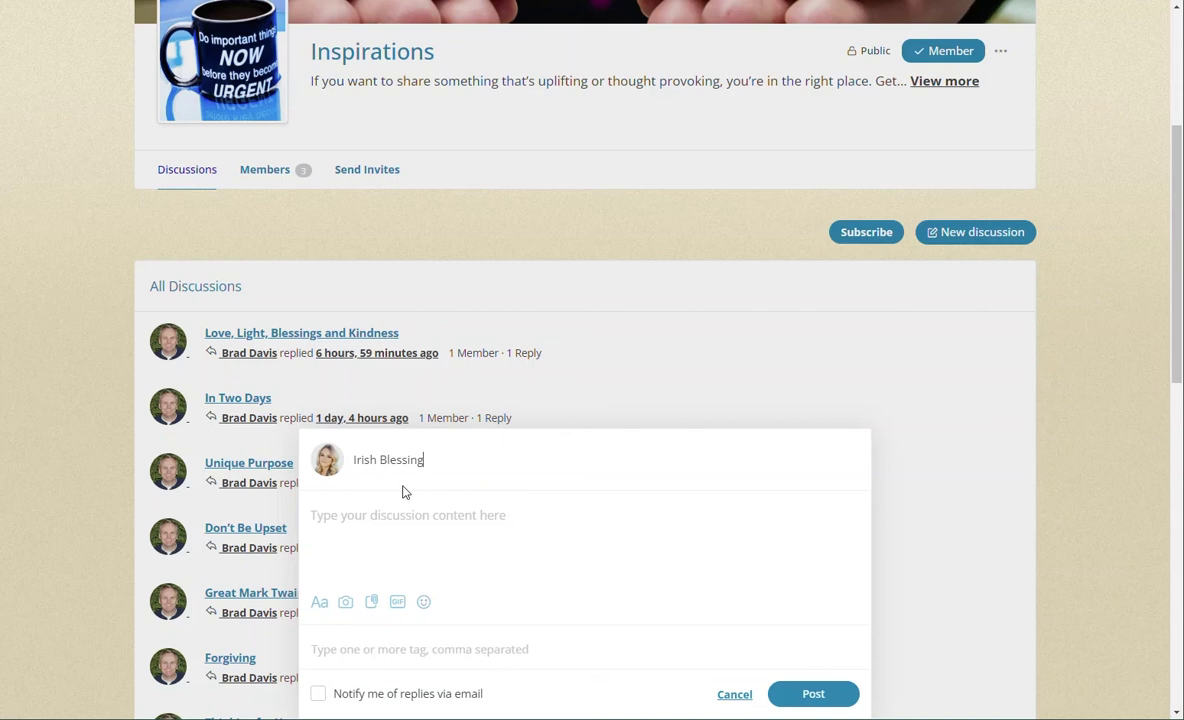
Step: Copy the Take Care of Yourself video's YouTube share link and switch back to the composer
{"action": "left_click", "coordinate": [358, 516]}
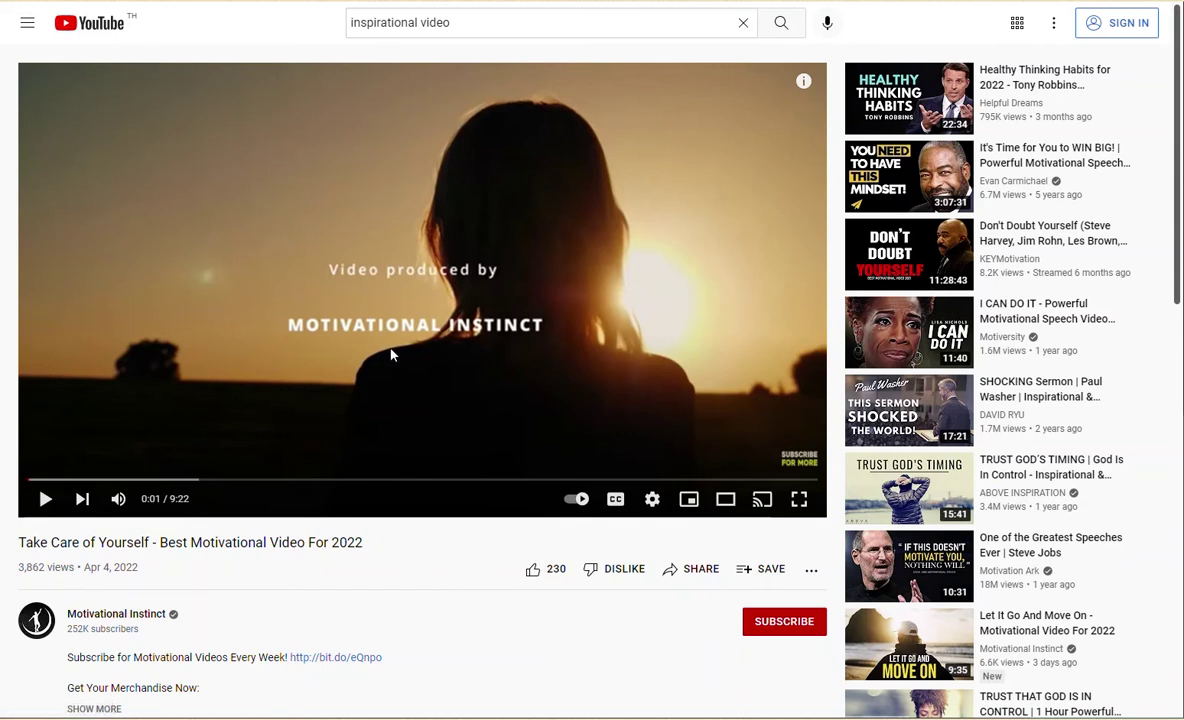
{"action": "left_click", "coordinate": [700, 570]}
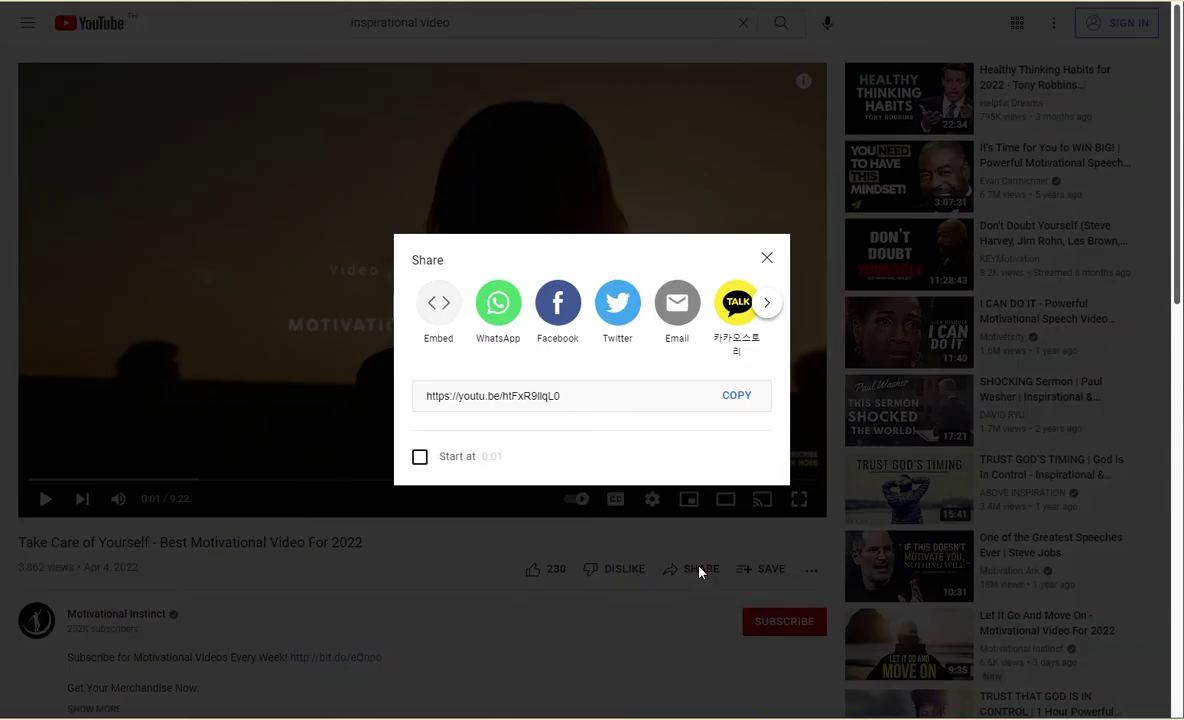
{"action": "left_click", "coordinate": [737, 396]}
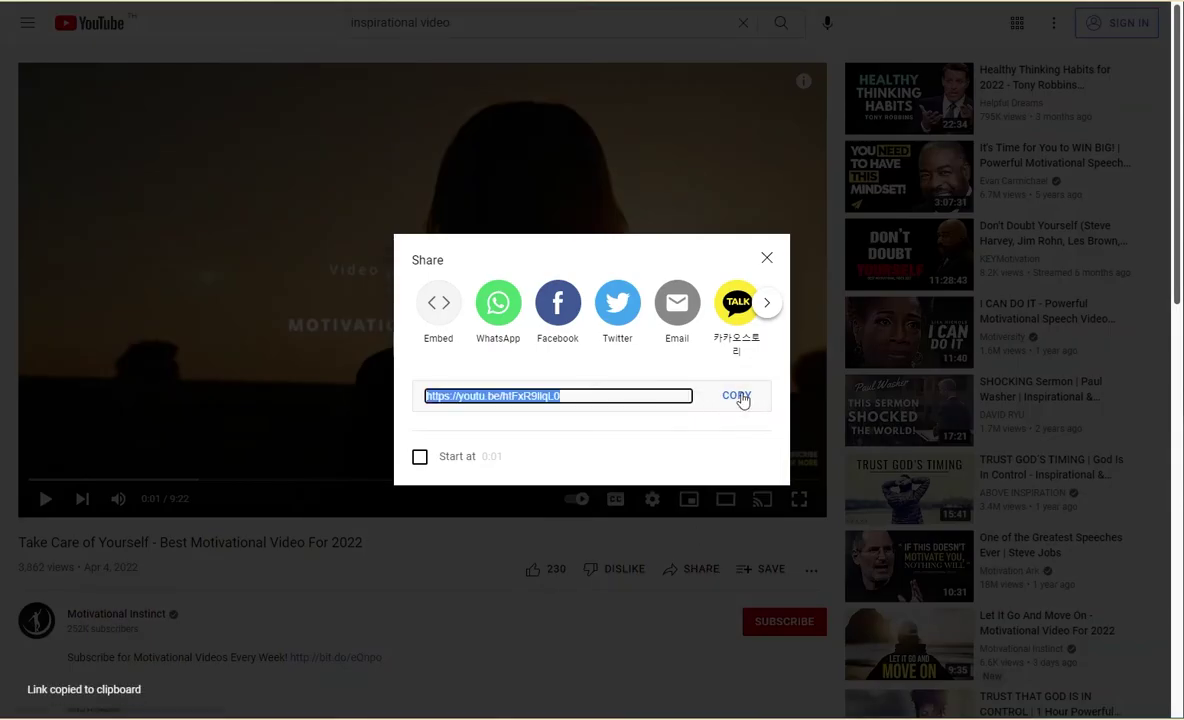
{"action": "key", "text": "alt+Tab"}
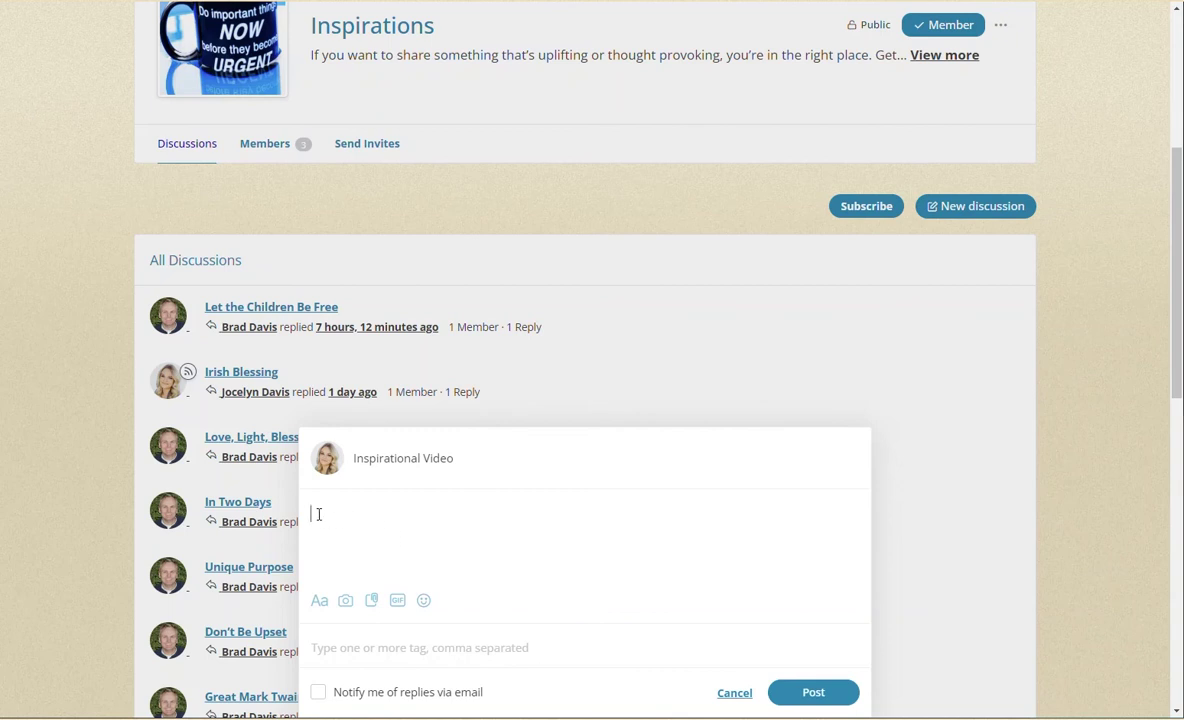
Step: Paste the YouTube link into the content and post the Inspirational Video discussion
{"action": "key", "text": "ctrl+v"}
{"action": "left_click", "coordinate": [815, 694]}
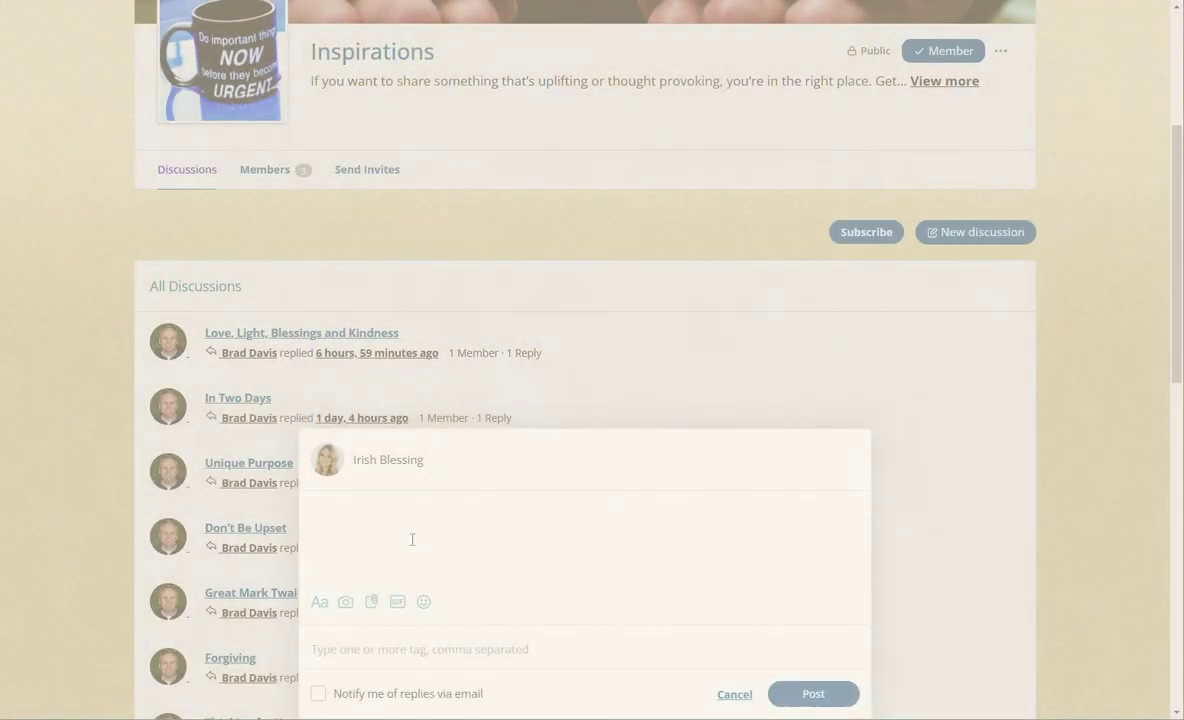
Step: Add the Irish blessing quote image to the discussion through the Add Photos drop zone
{"action": "left_click", "coordinate": [345, 602]}
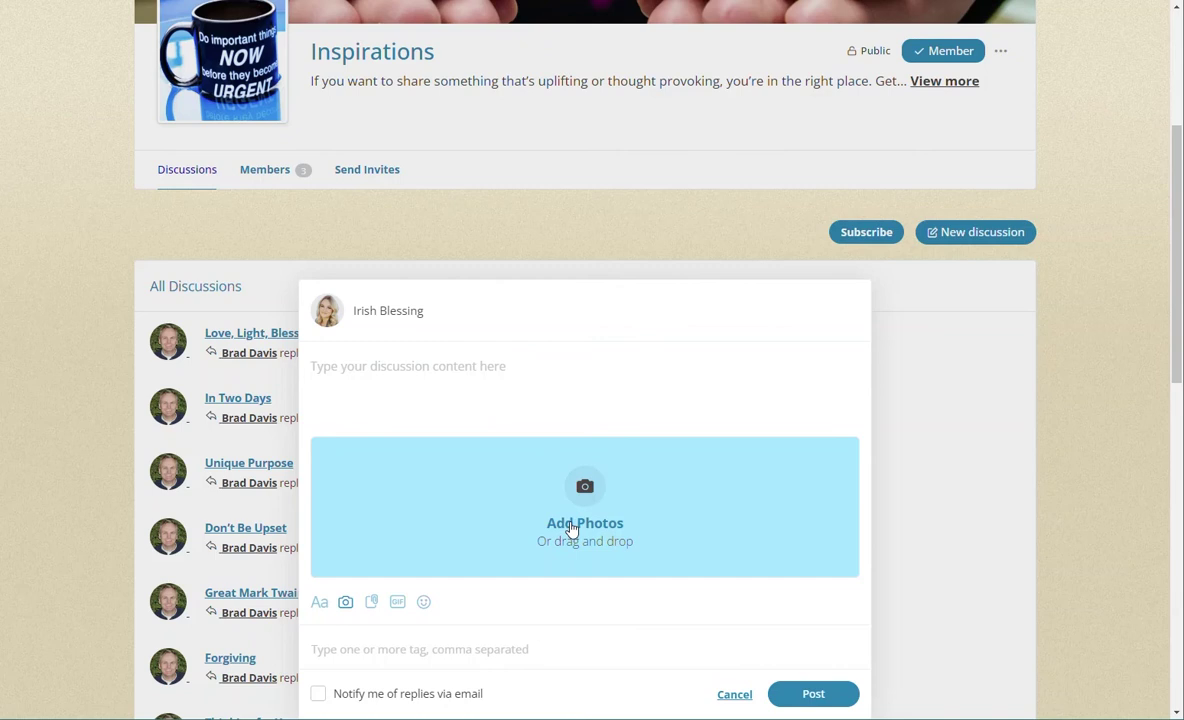
{"action": "left_click_drag", "start_coordinate": [0, 480], "coordinate": [420, 530]}
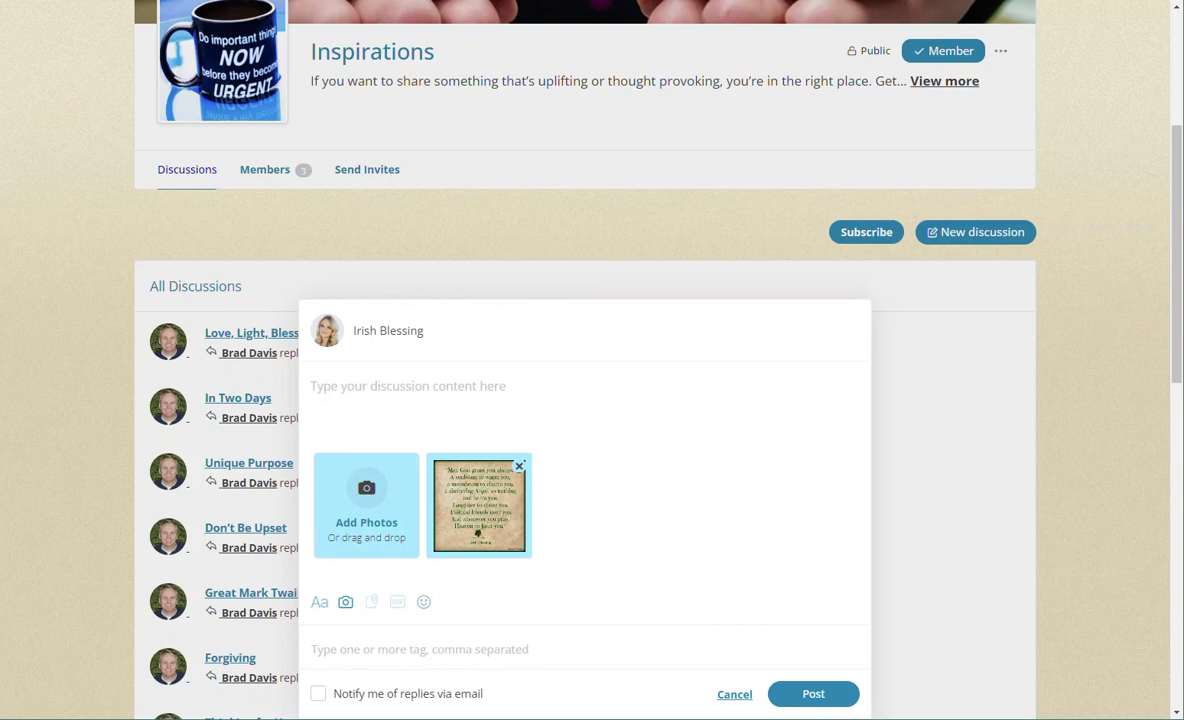
Step: Write 'Great blessing' in the discussion body and insert a grinning-face emoji after it
{"action": "type", "text": "Great"}
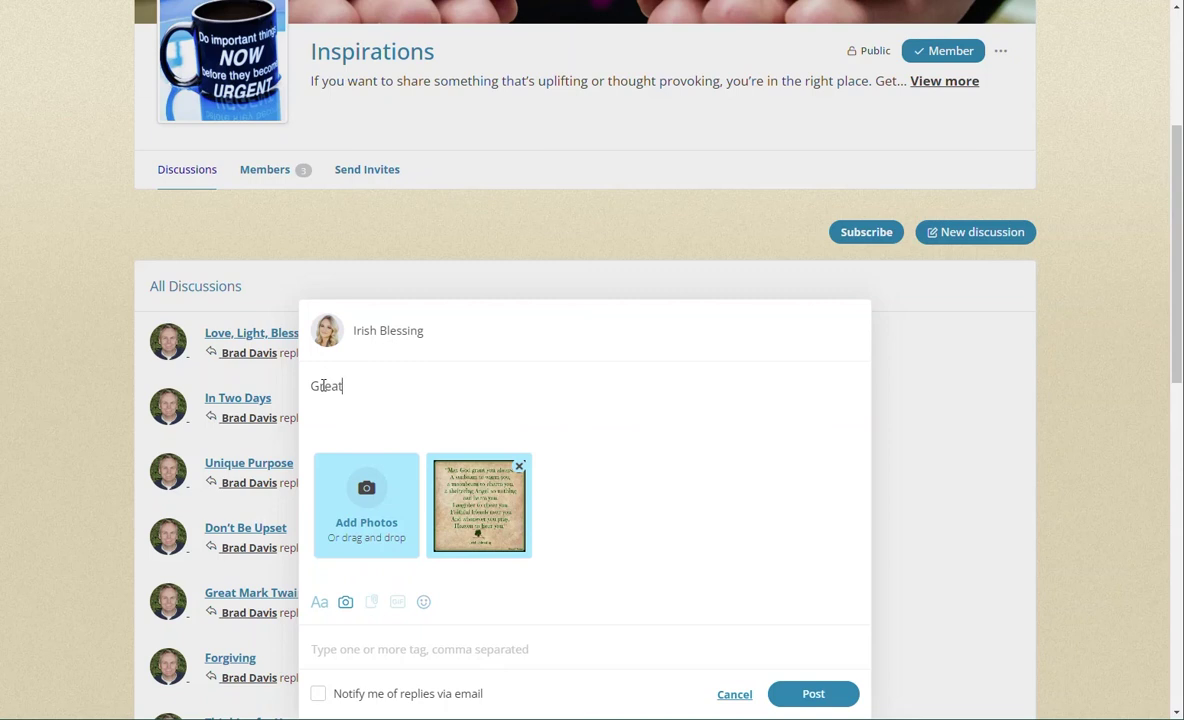
{"action": "type", "text": " blessing"}
{"action": "left_click", "coordinate": [424, 604]}
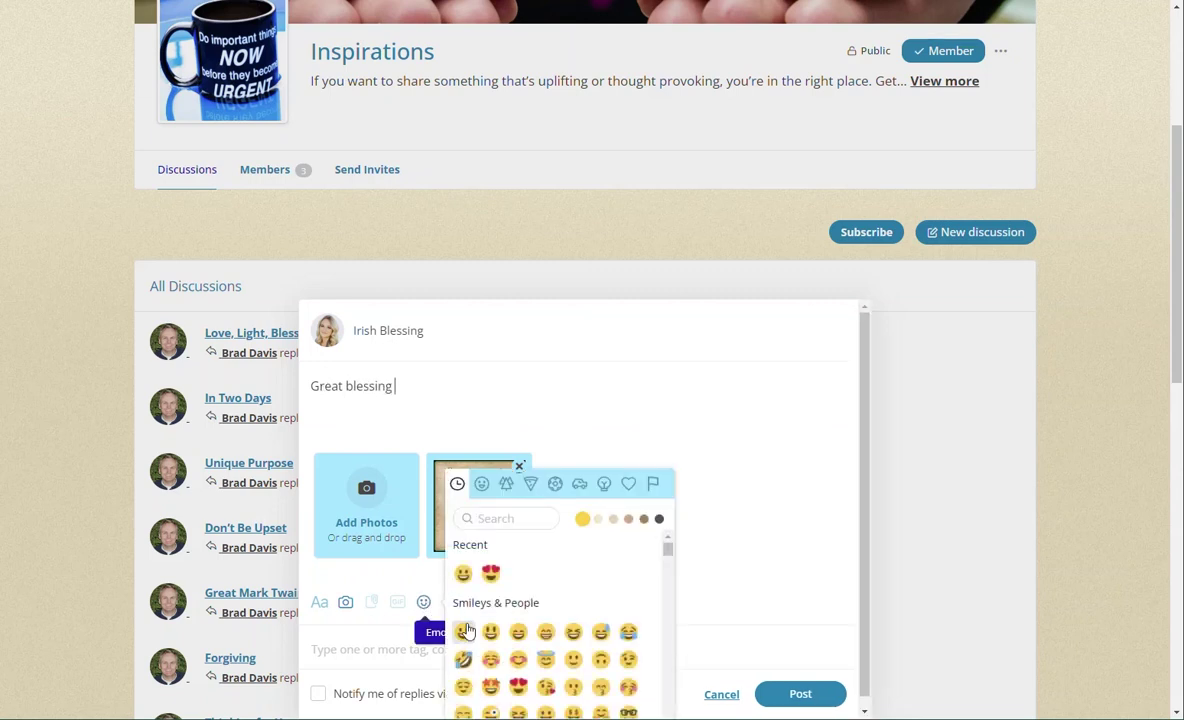
{"action": "left_click", "coordinate": [463, 633]}
{"action": "left_click", "coordinate": [424, 602]}
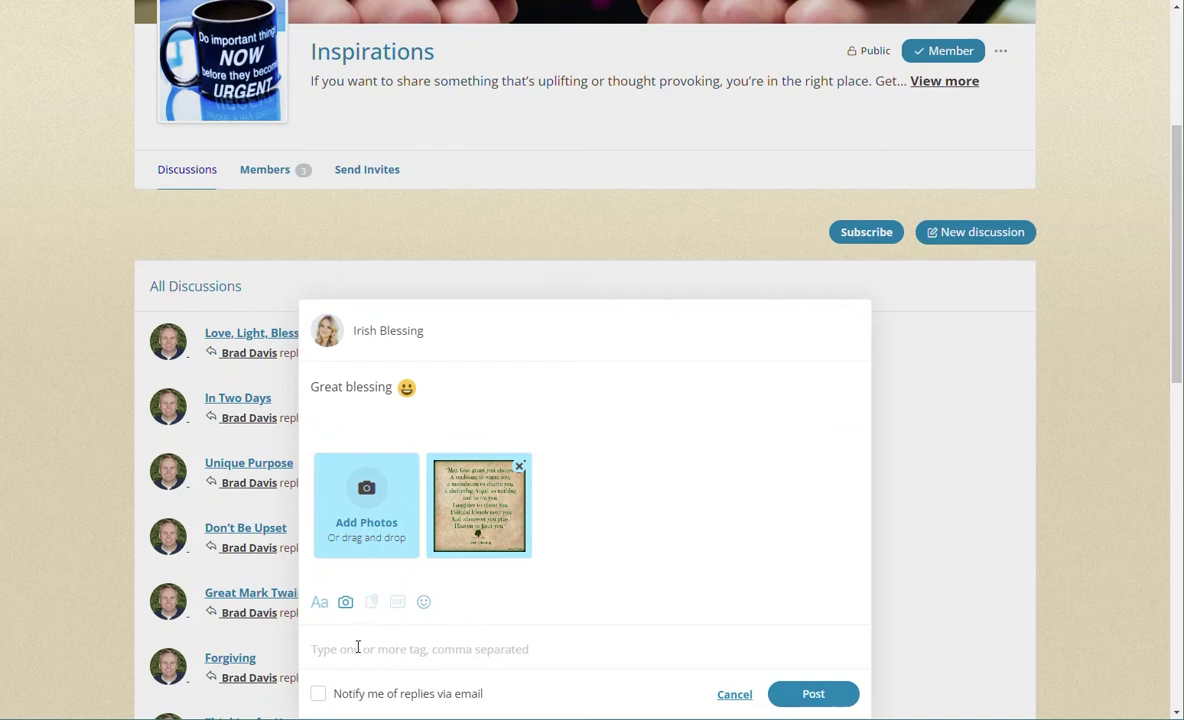
Step: Enable email notifications for replies and add the tags Irish and Blessing
{"action": "left_click", "coordinate": [321, 699]}
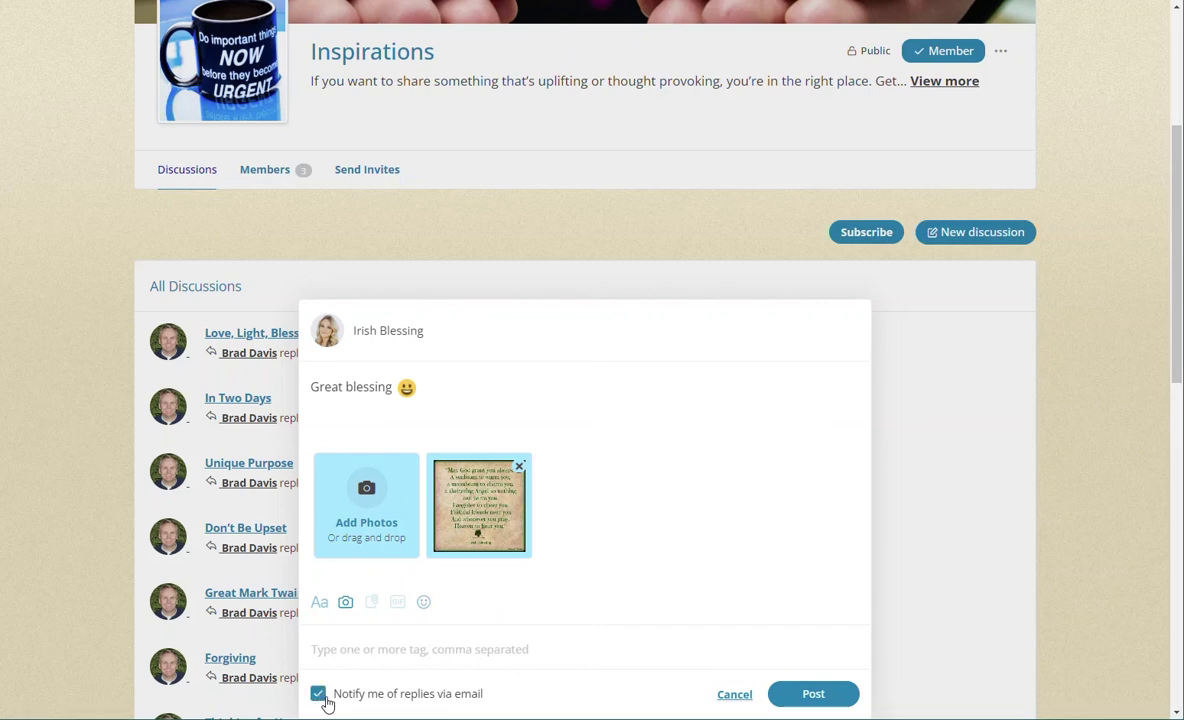
{"action": "left_click", "coordinate": [347, 650]}
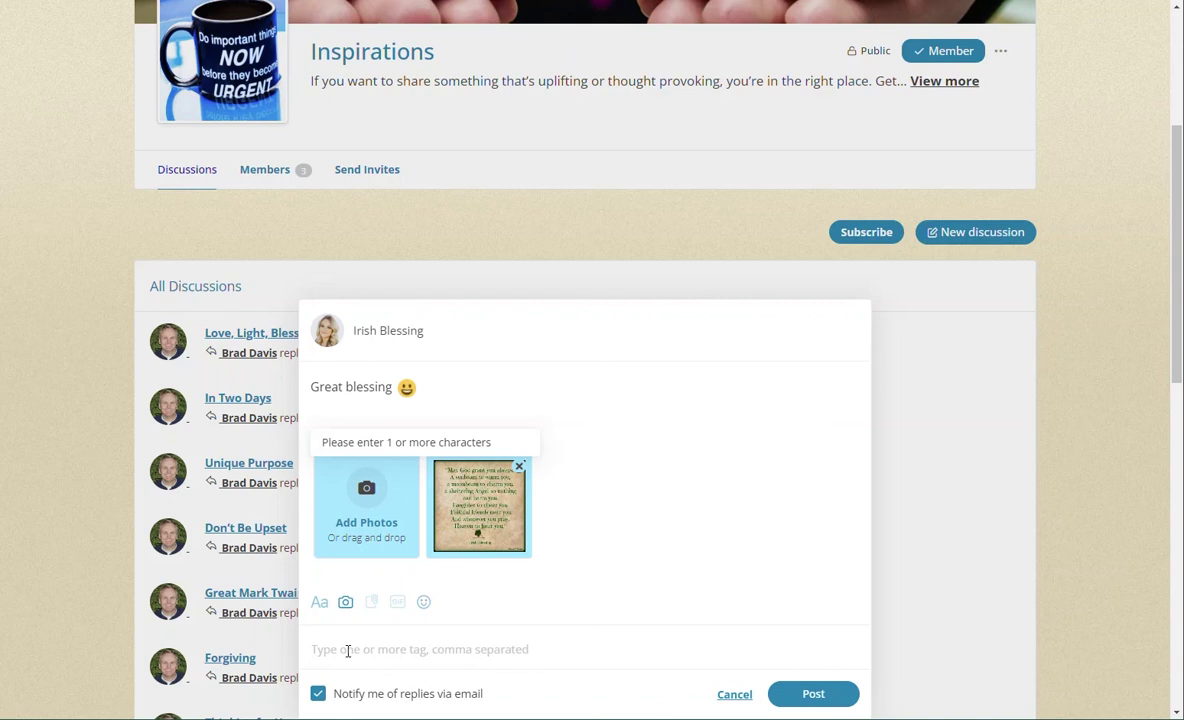
{"action": "type", "text": "Irish"}
{"action": "key", "text": "Return"}
{"action": "type", "text": "Blessing"}
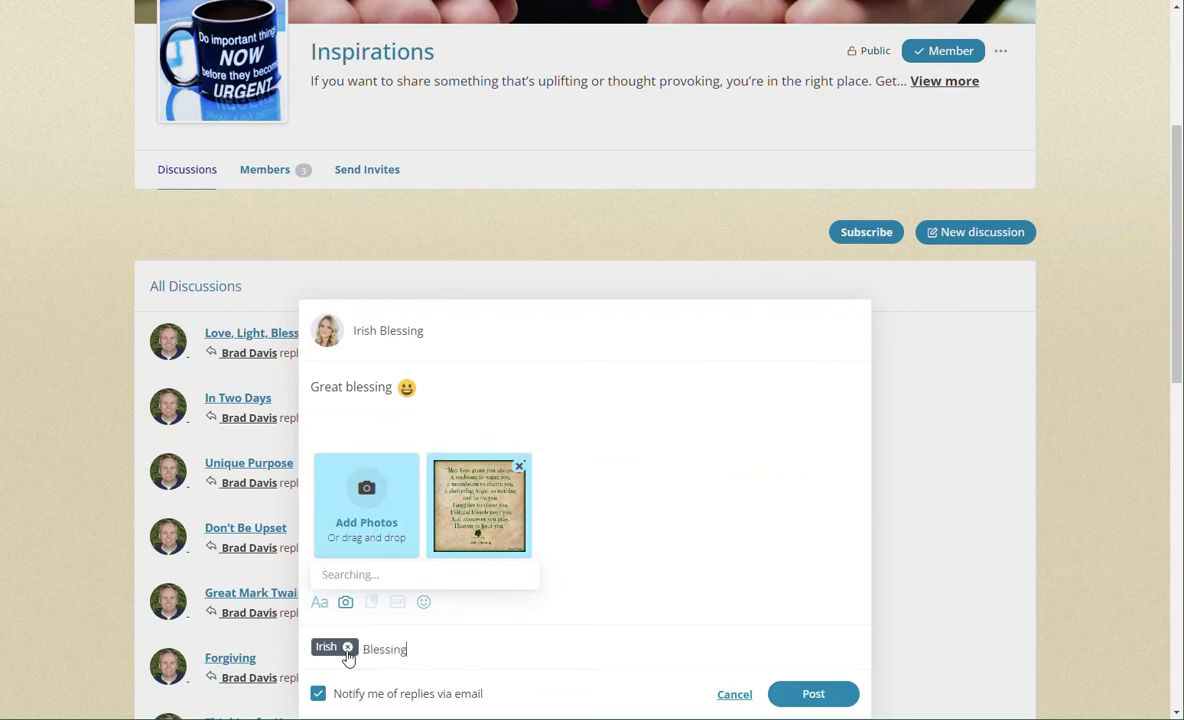
{"action": "key", "text": "Return"}
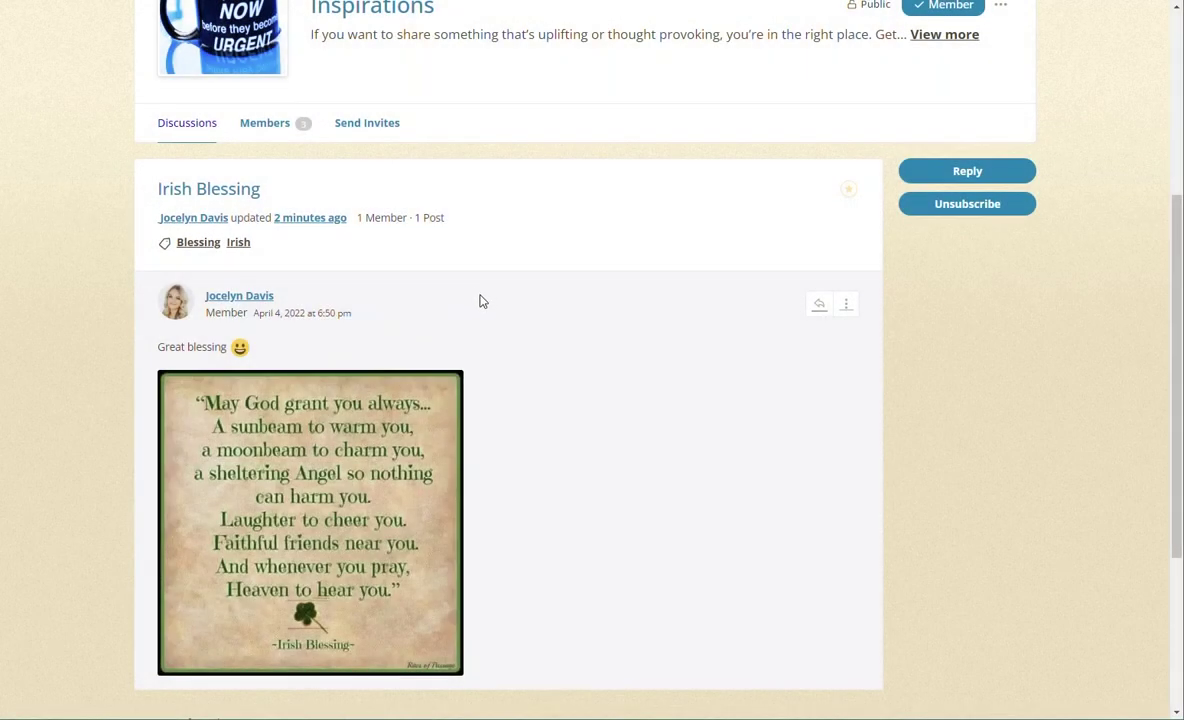
Step: Return to the top of the page and bring up the username's account menu
{"action": "scroll", "coordinate": [592, 400], "scroll_direction": "up", "scroll_amount": 4}
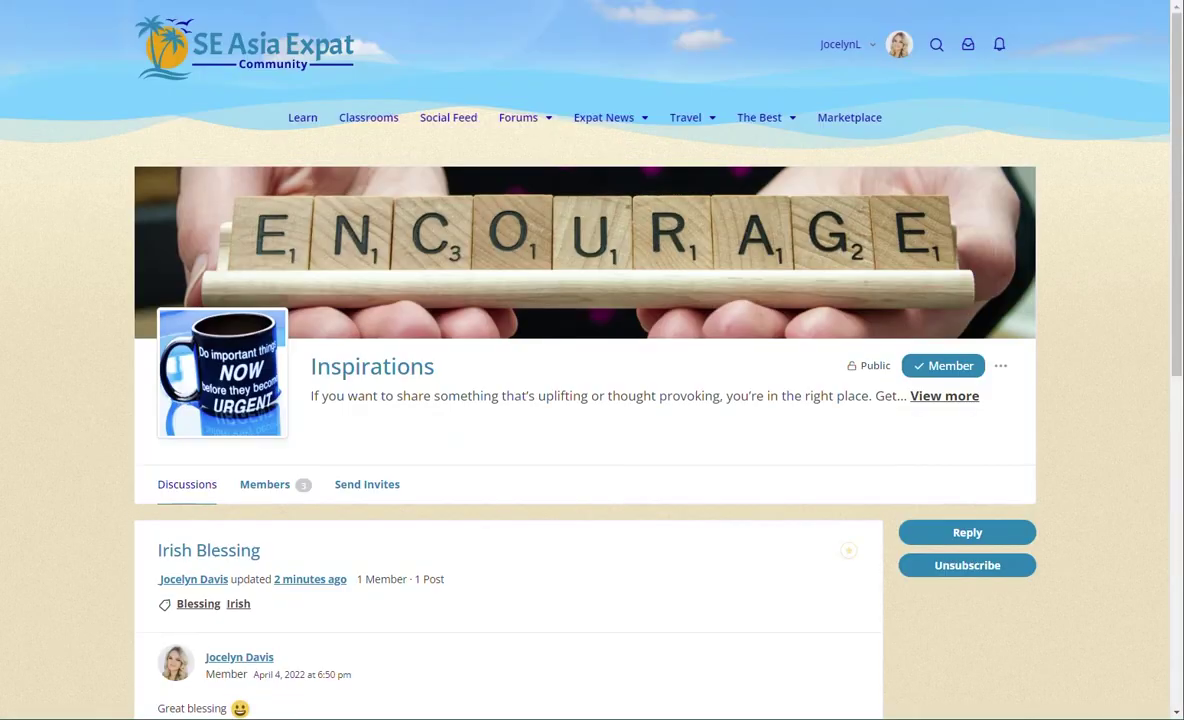
{"action": "mouse_move", "coordinate": [840, 55]}
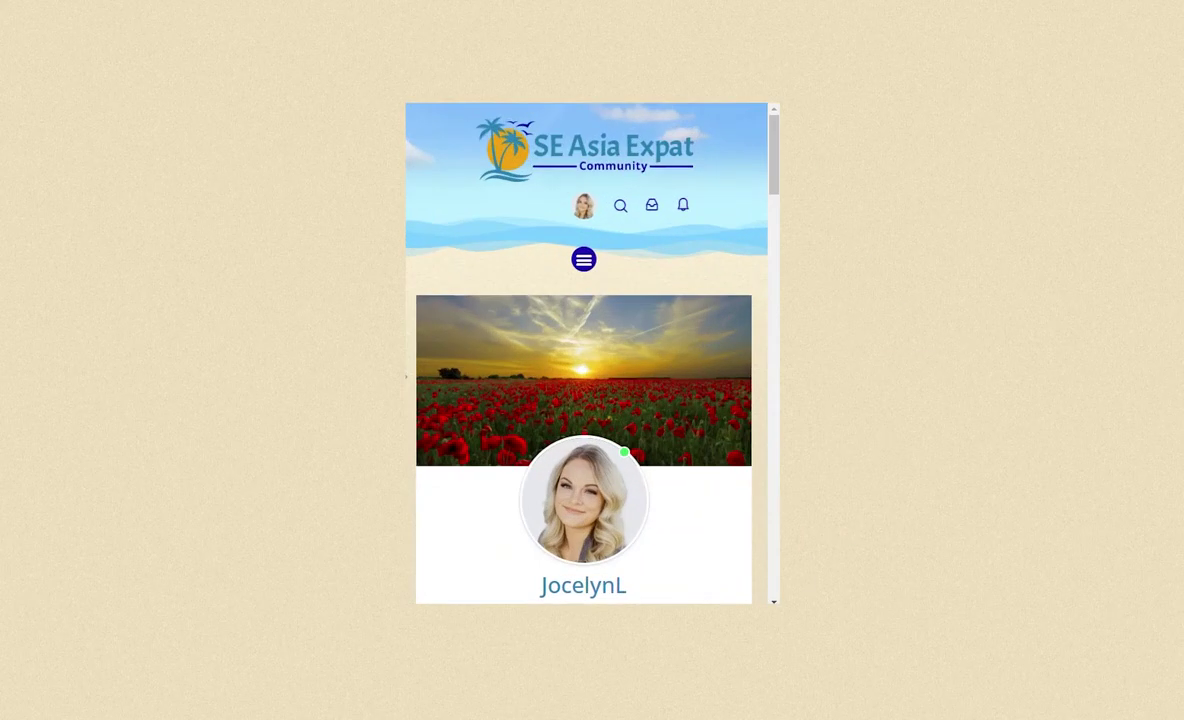
Step: Go to Timeline from the account menu and scroll down the activity feed
{"action": "left_click", "coordinate": [581, 203]}
{"action": "left_click", "coordinate": [684, 385]}
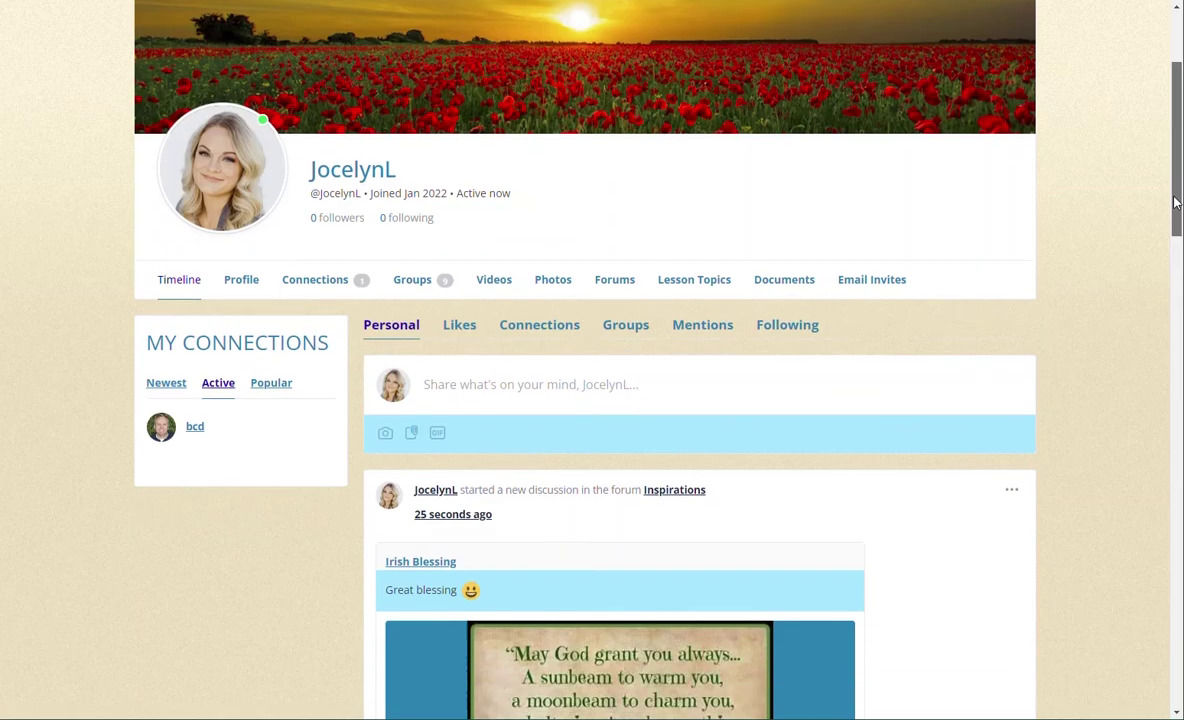
{"action": "left_click_drag", "start_coordinate": [1170, 220], "coordinate": [1165, 416]}
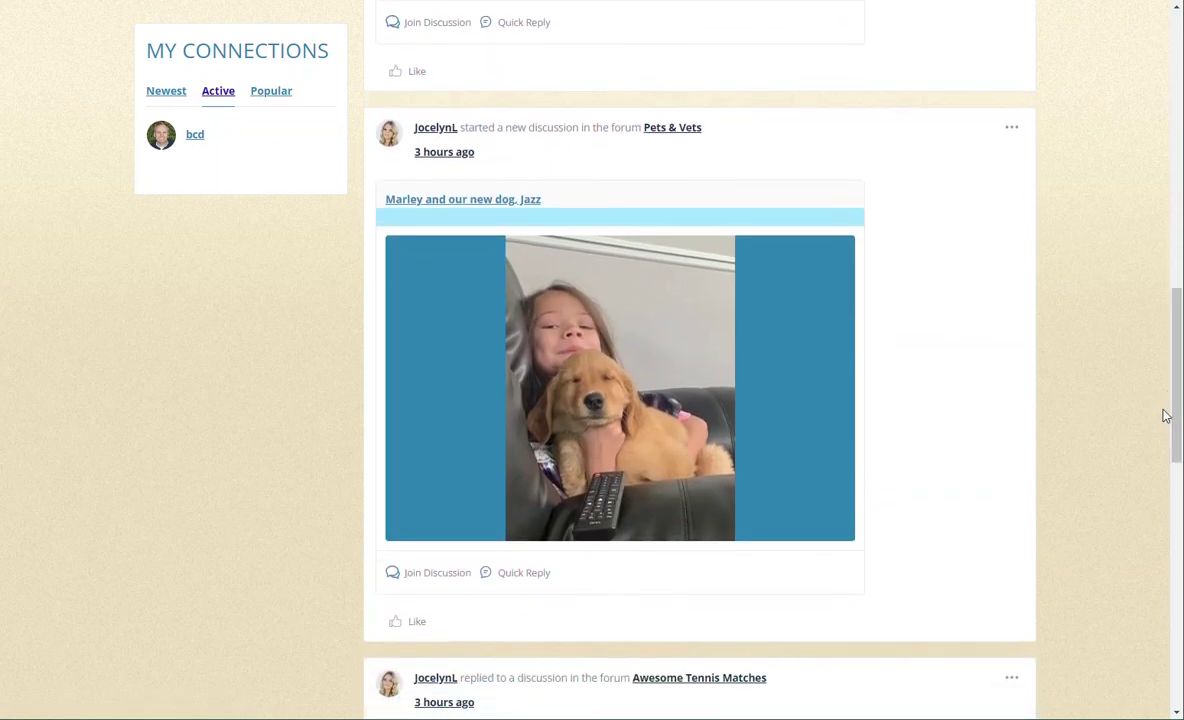
Step: Scroll further through the timeline, then switch to My Dashboard
{"action": "scroll", "coordinate": [700, 175], "scroll_direction": "down", "scroll_amount": 5}
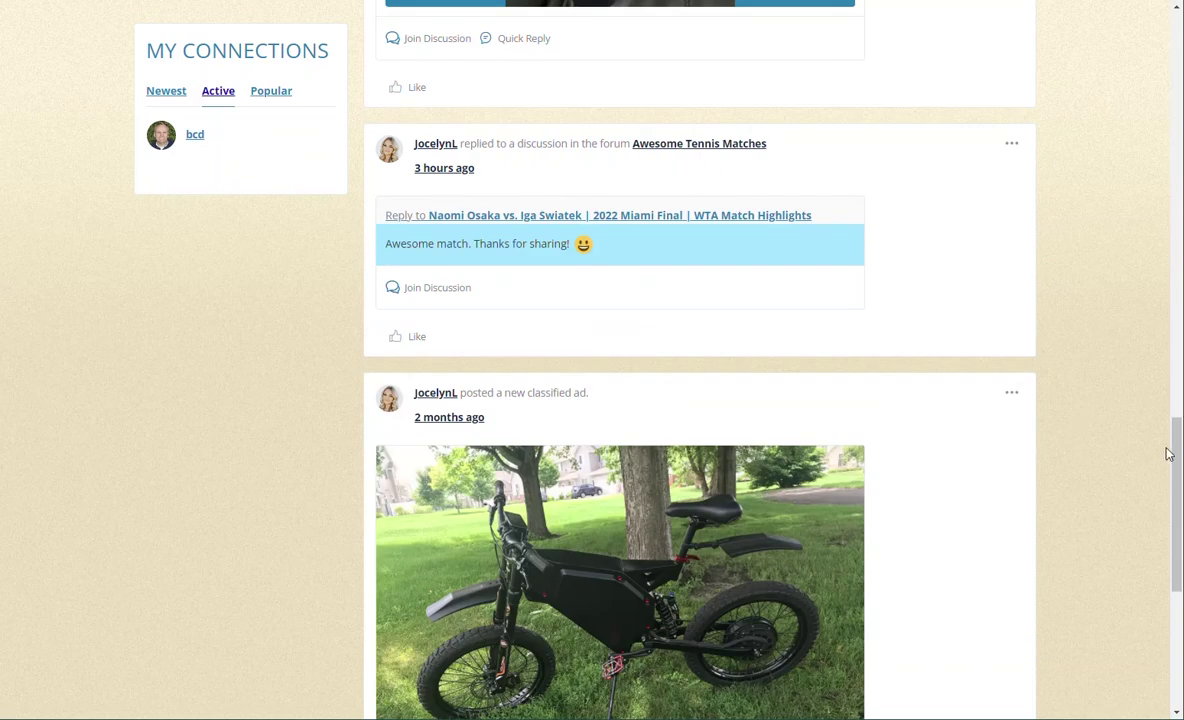
{"action": "scroll", "coordinate": [1177, 487], "scroll_direction": "down", "scroll_amount": 2}
{"action": "scroll", "coordinate": [1177, 484], "scroll_direction": "down", "scroll_amount": 1}
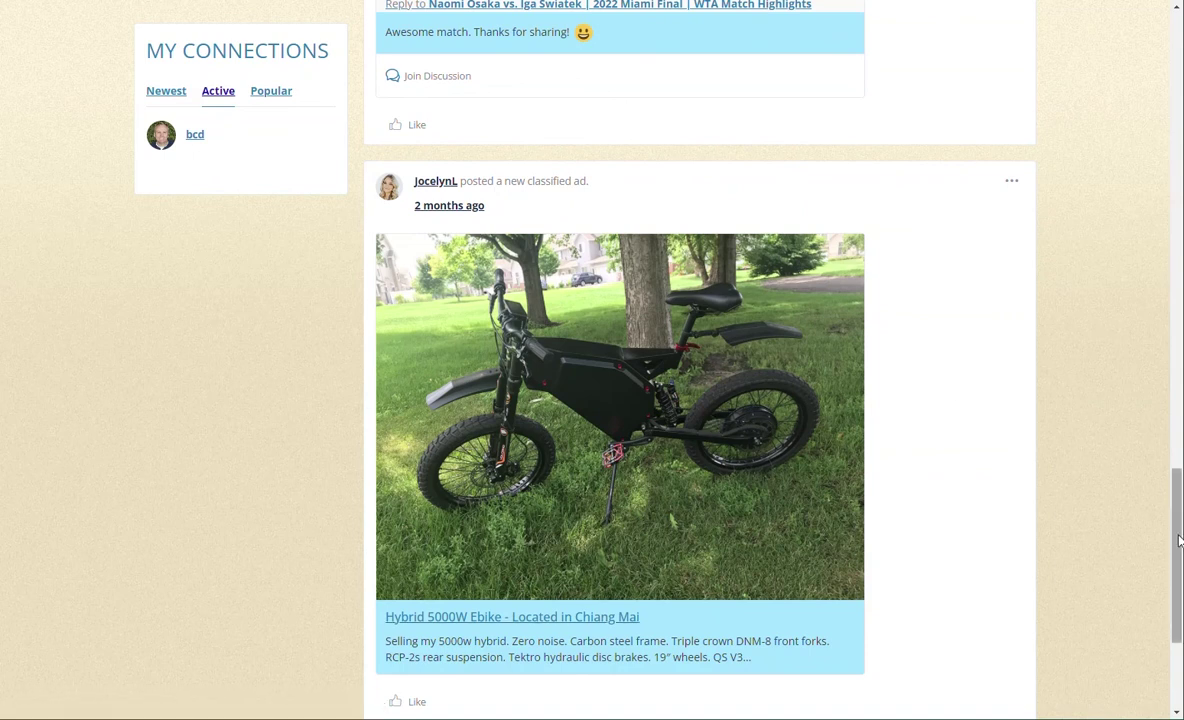
{"action": "left_click_drag", "start_coordinate": [1177, 541], "coordinate": [1177, 80]}
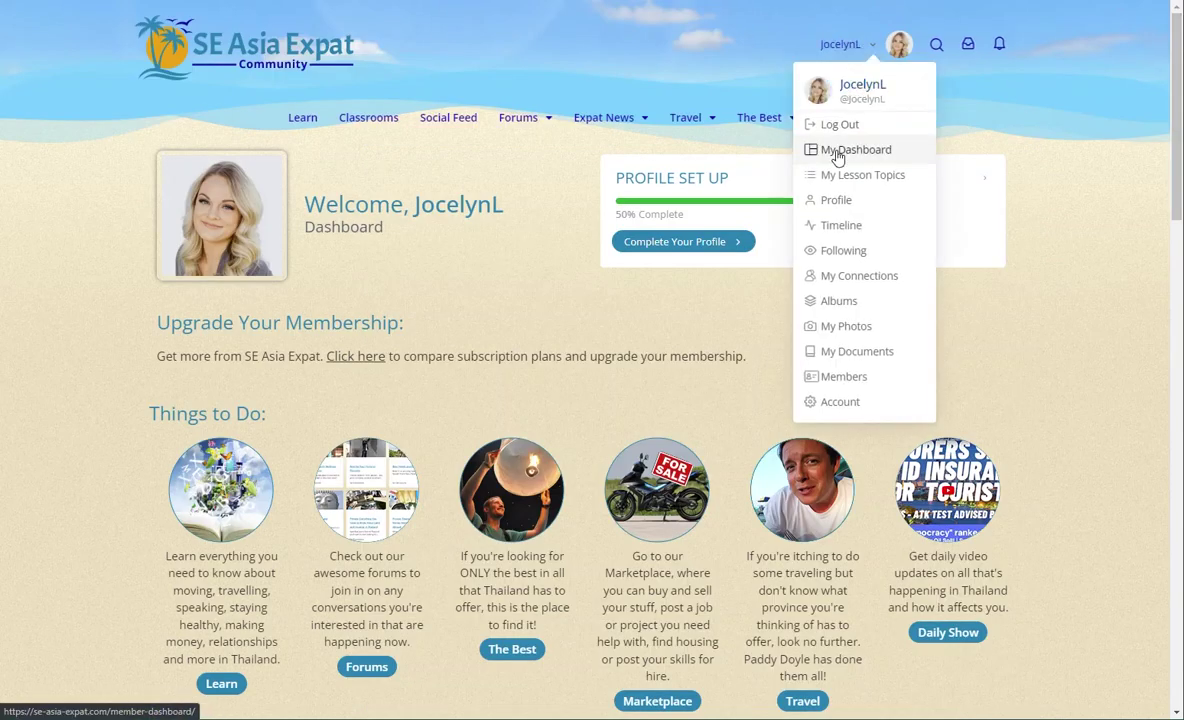
Step: Scroll the dashboard down to Pick up Where You Left Off and Latest from the Community
{"action": "scroll", "coordinate": [1148, 400], "scroll_direction": "down", "scroll_amount": 8}
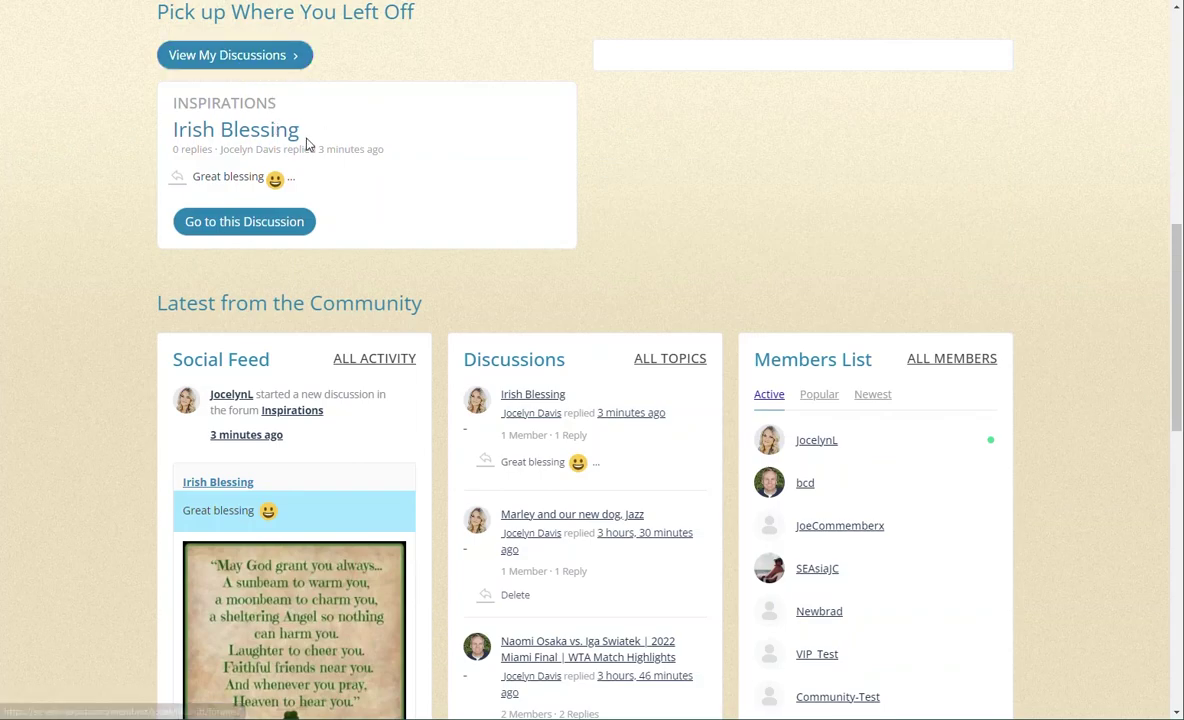
{"action": "scroll", "coordinate": [1068, 363], "scroll_direction": "down", "scroll_amount": 3}
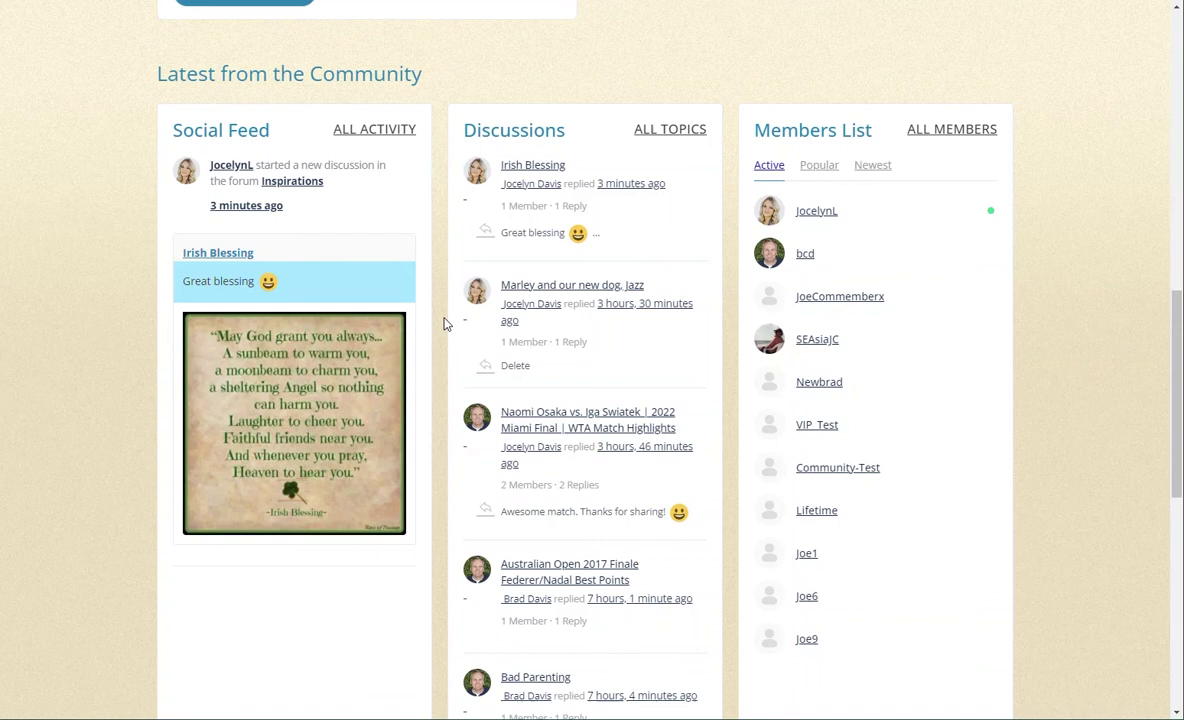